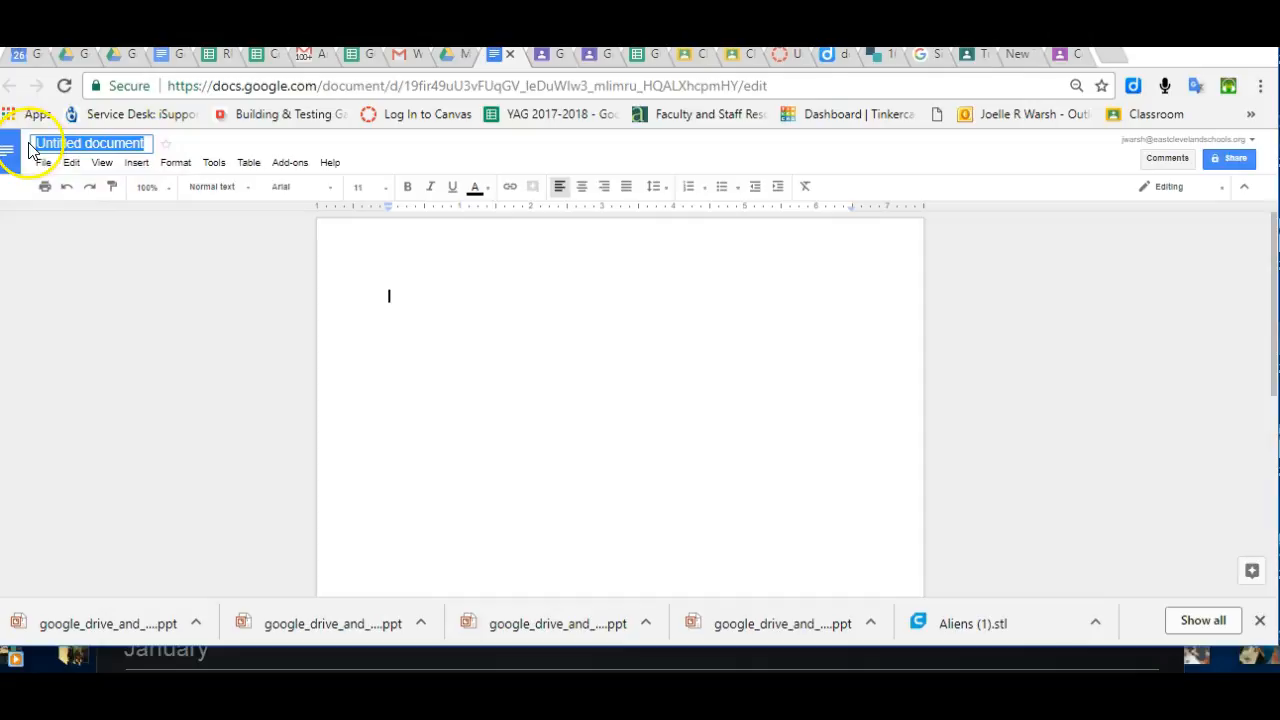
# - Rename the untitled document as "Practice Doc"
pyautogui.click(150, 143)
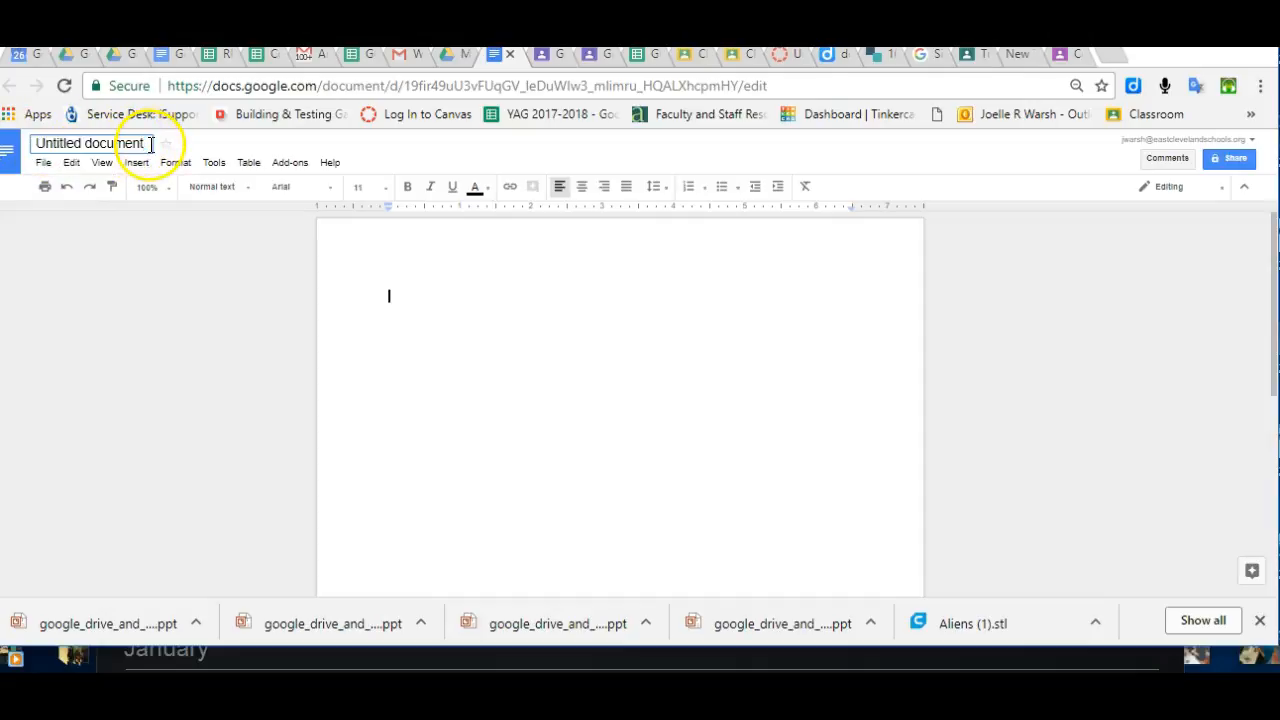
pyautogui.moveTo(150, 143); pyautogui.dragTo(36, 144)
pyautogui.press('BackSpace')
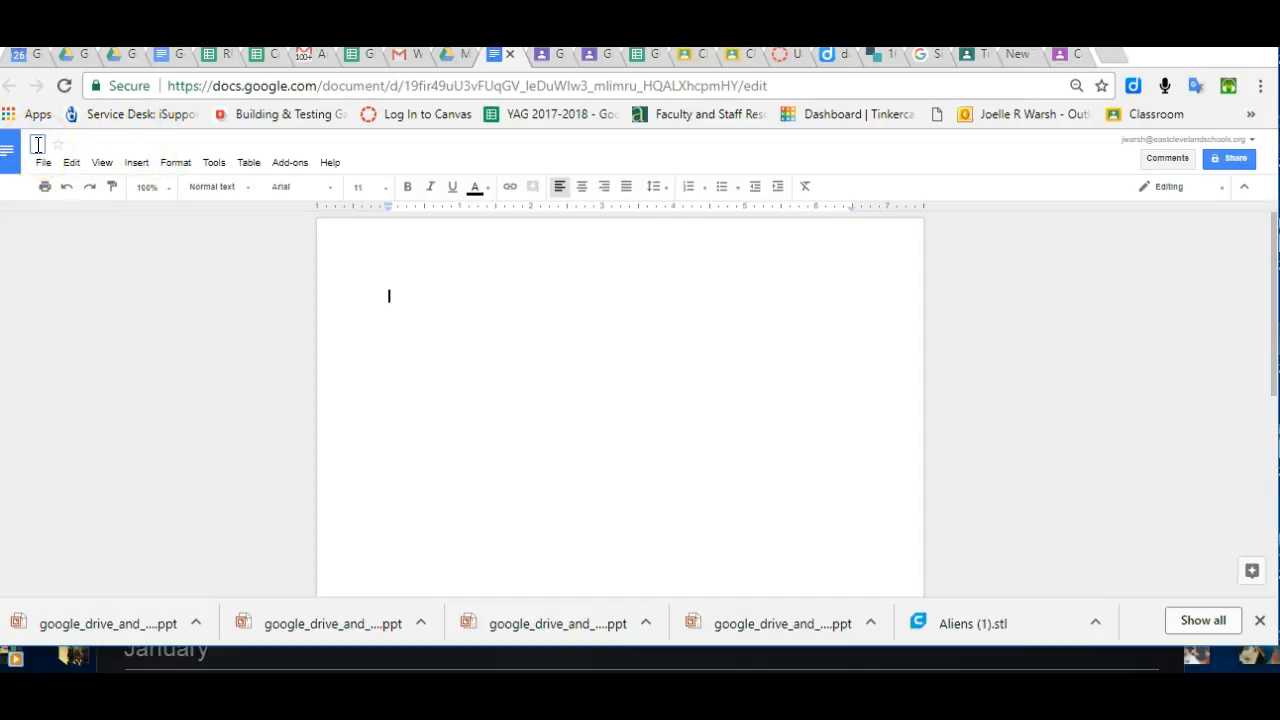
pyautogui.write('Practice Doc')
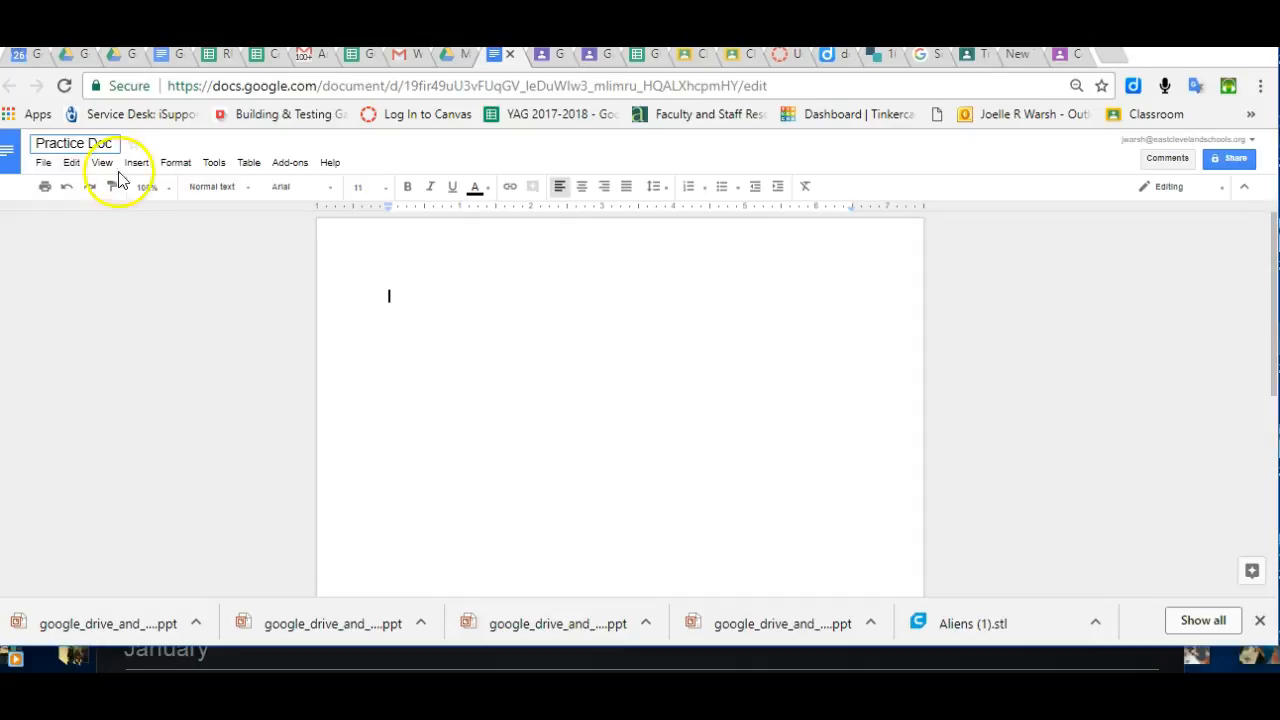
pyautogui.click(416, 301)
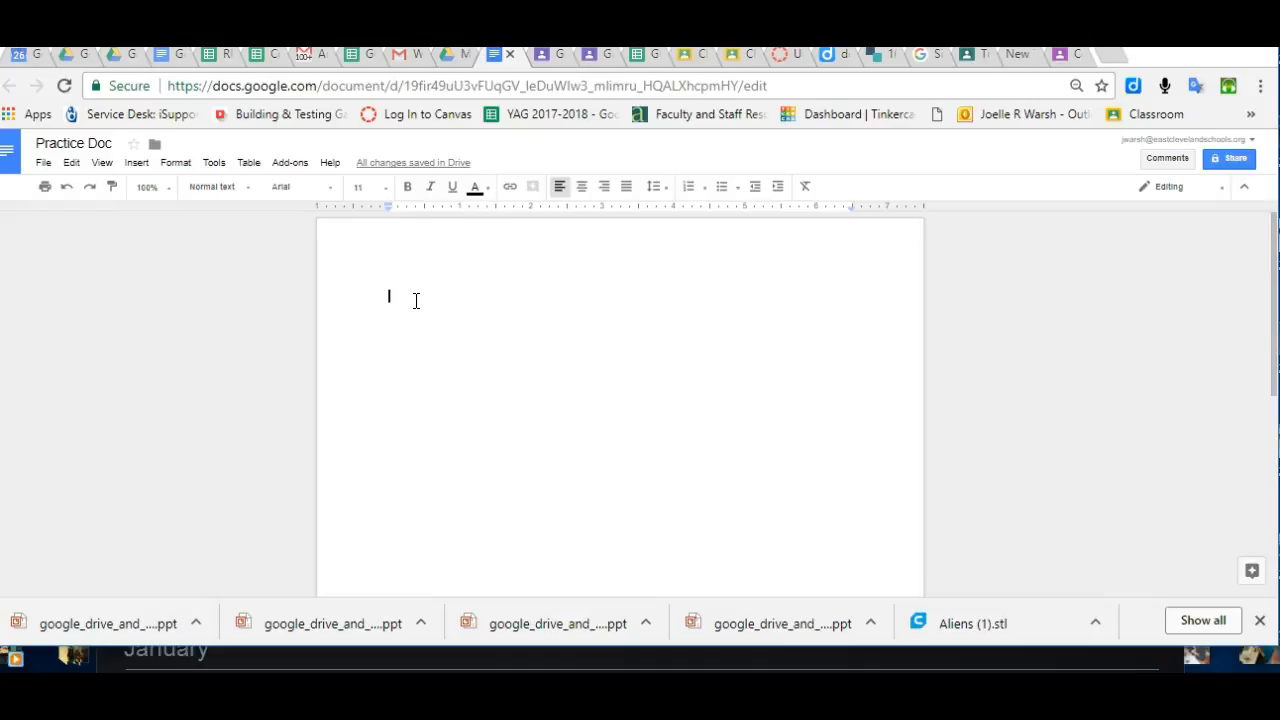
# - Enter the text "Practice document" on the first line of the page
pyautogui.click(391, 289)
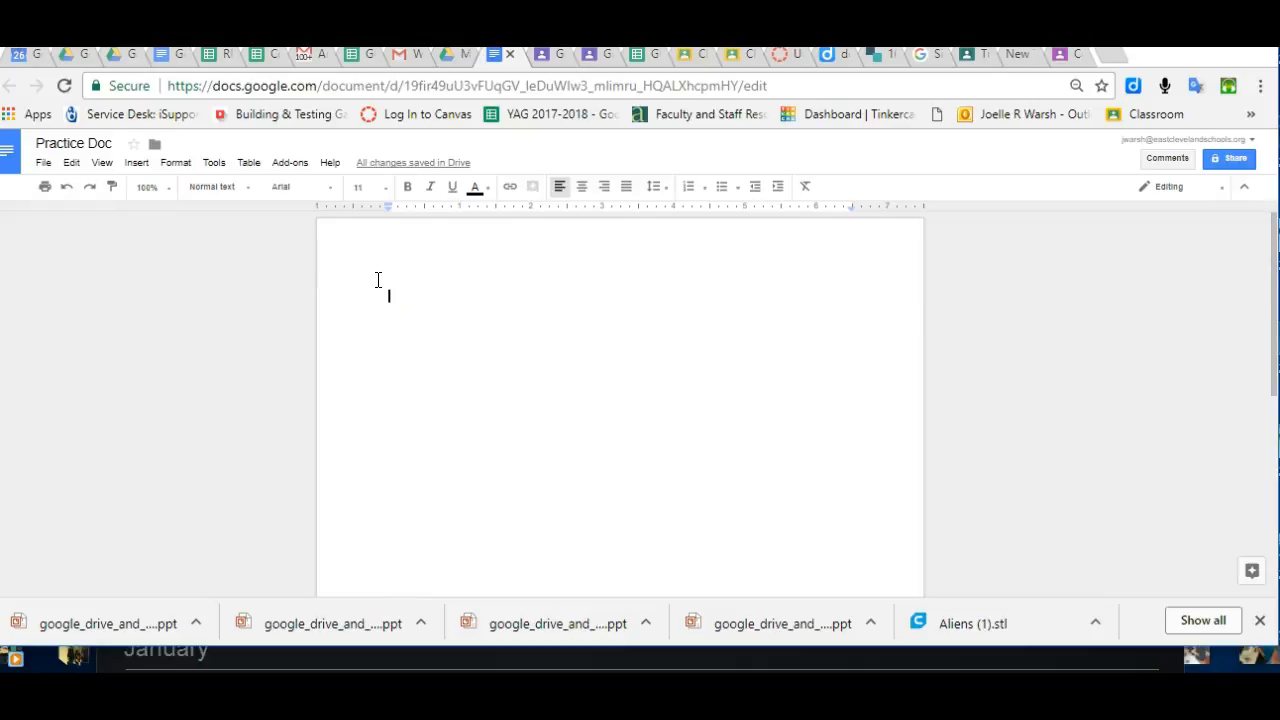
pyautogui.doubleClick(401, 302)
pyautogui.write('Practice')
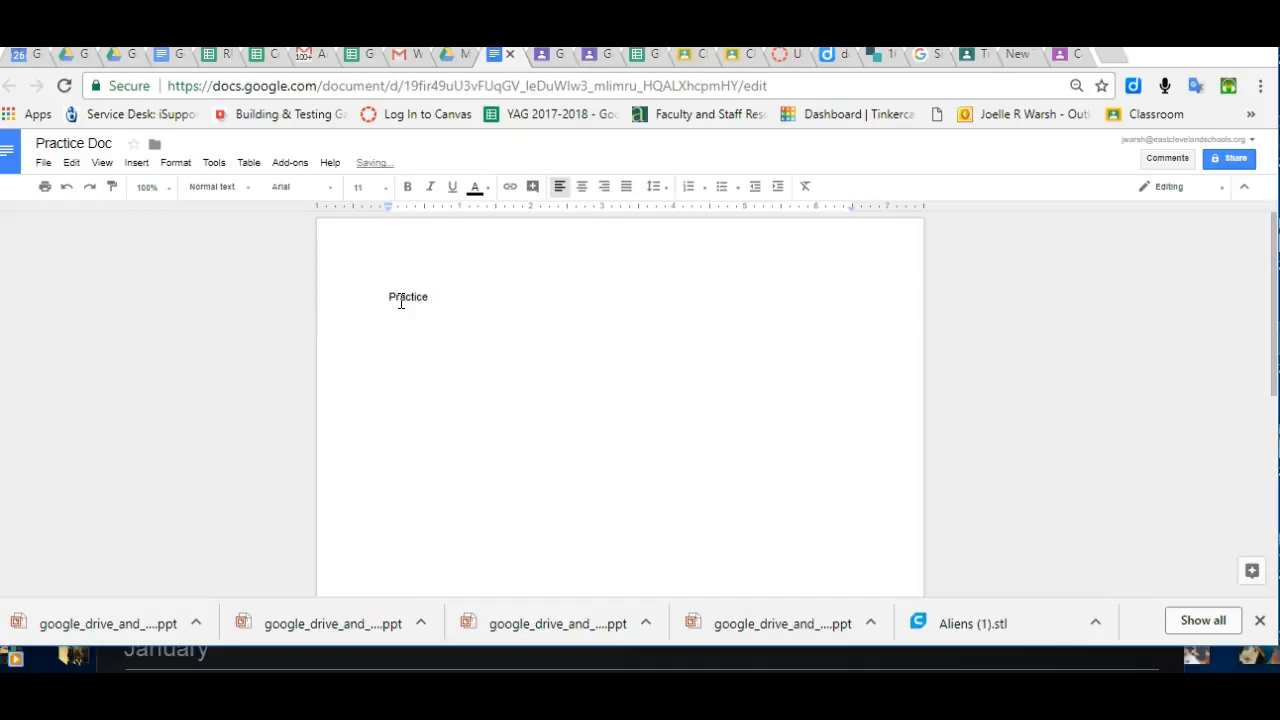
pyautogui.write(' document')
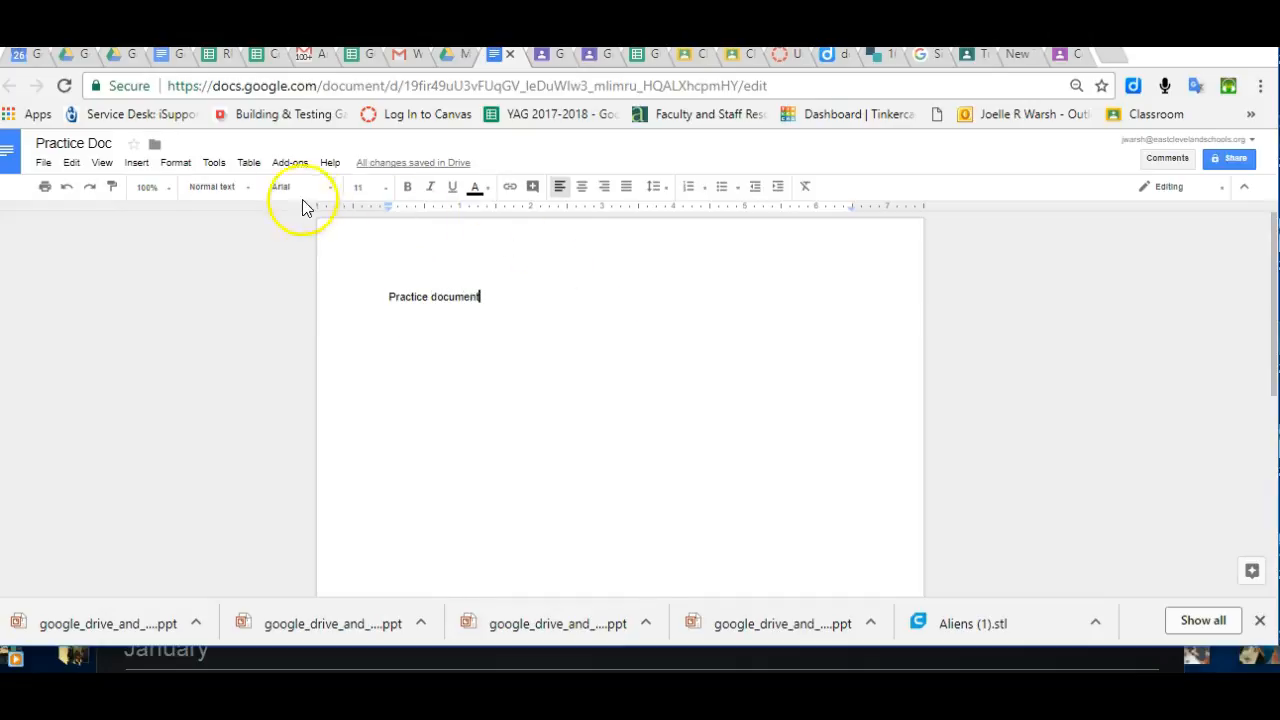
# - Change the "Practice document" text to the Lobster font at size 30
pyautogui.click(498, 297)
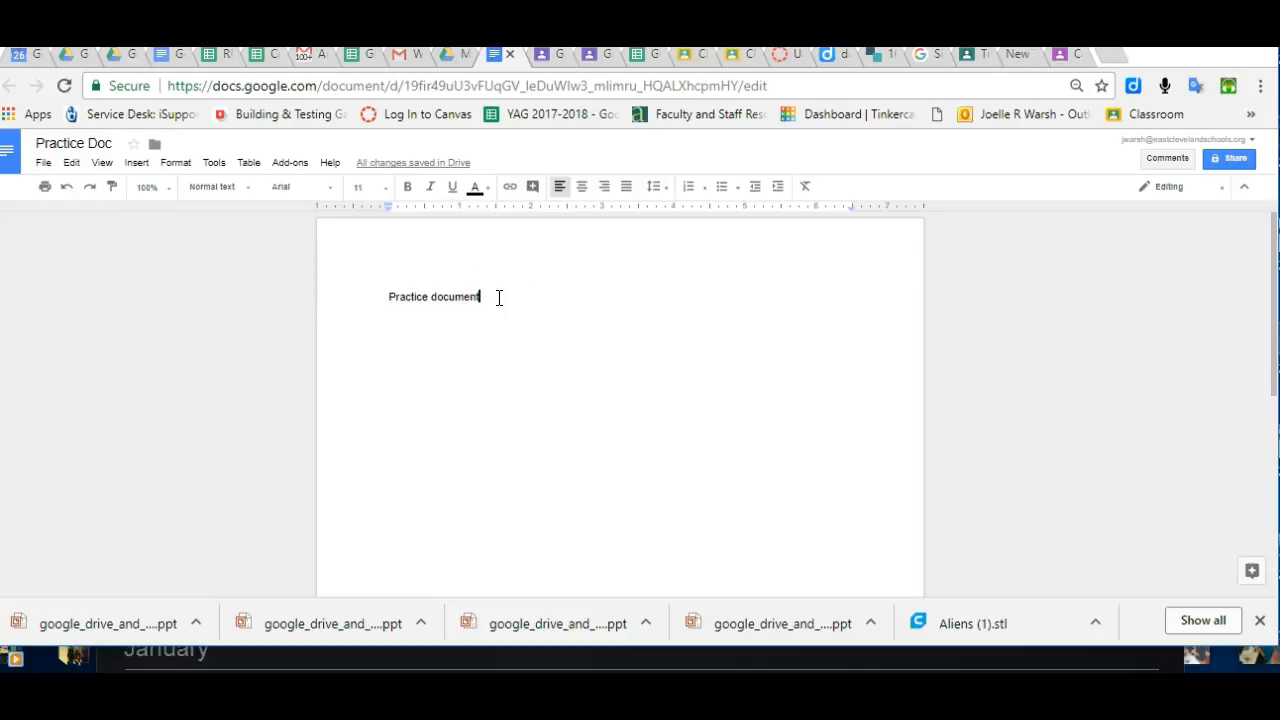
pyautogui.moveTo(498, 297); pyautogui.dragTo(381, 297)
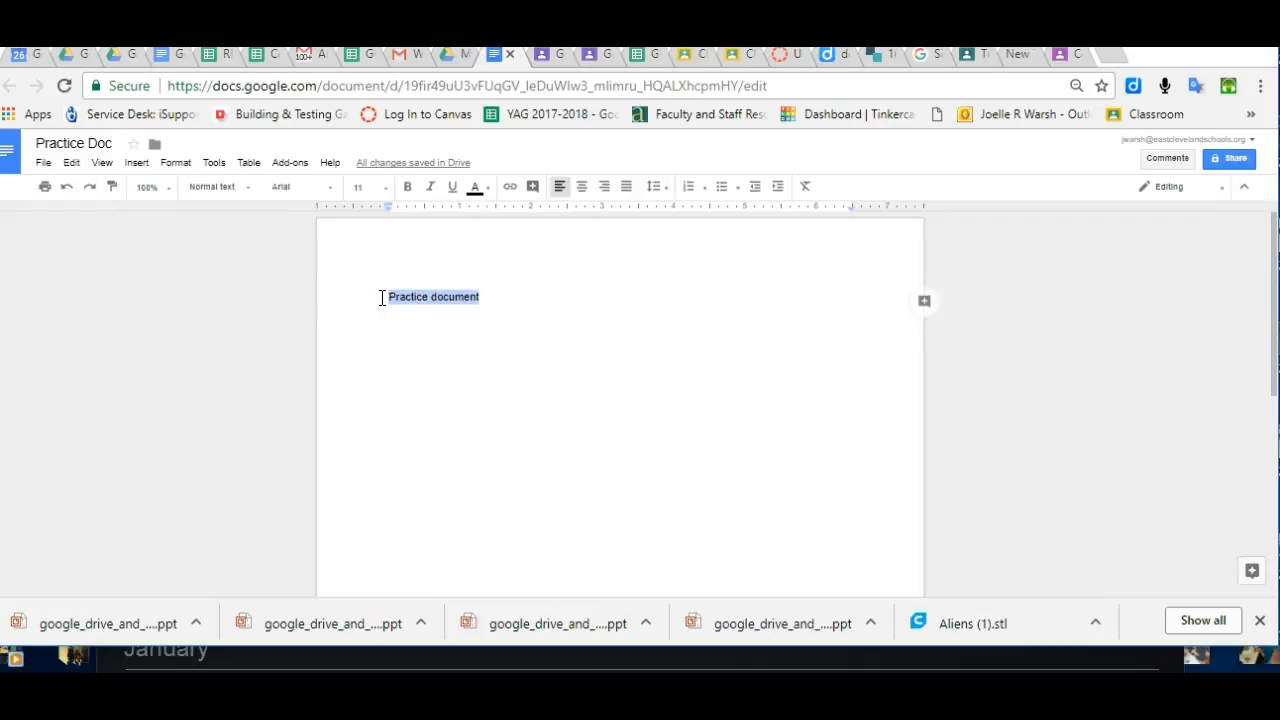
pyautogui.click(334, 195)
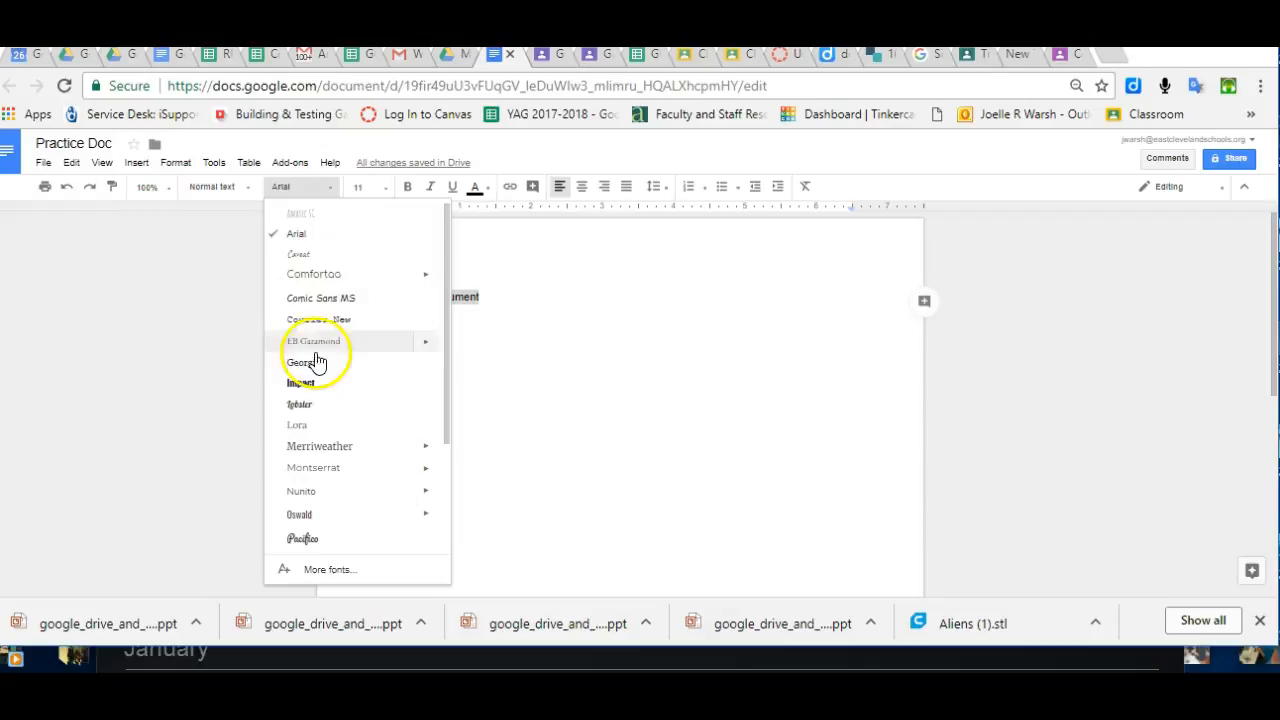
pyautogui.click(308, 410)
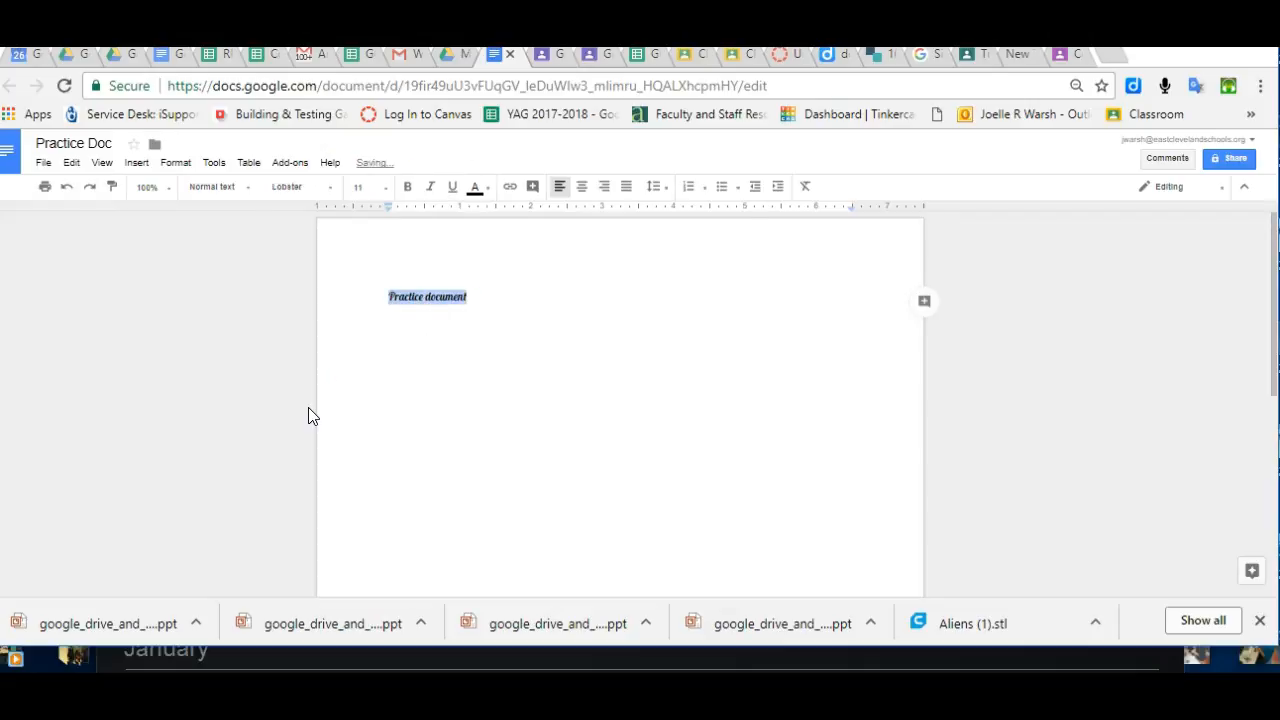
pyautogui.click(390, 199)
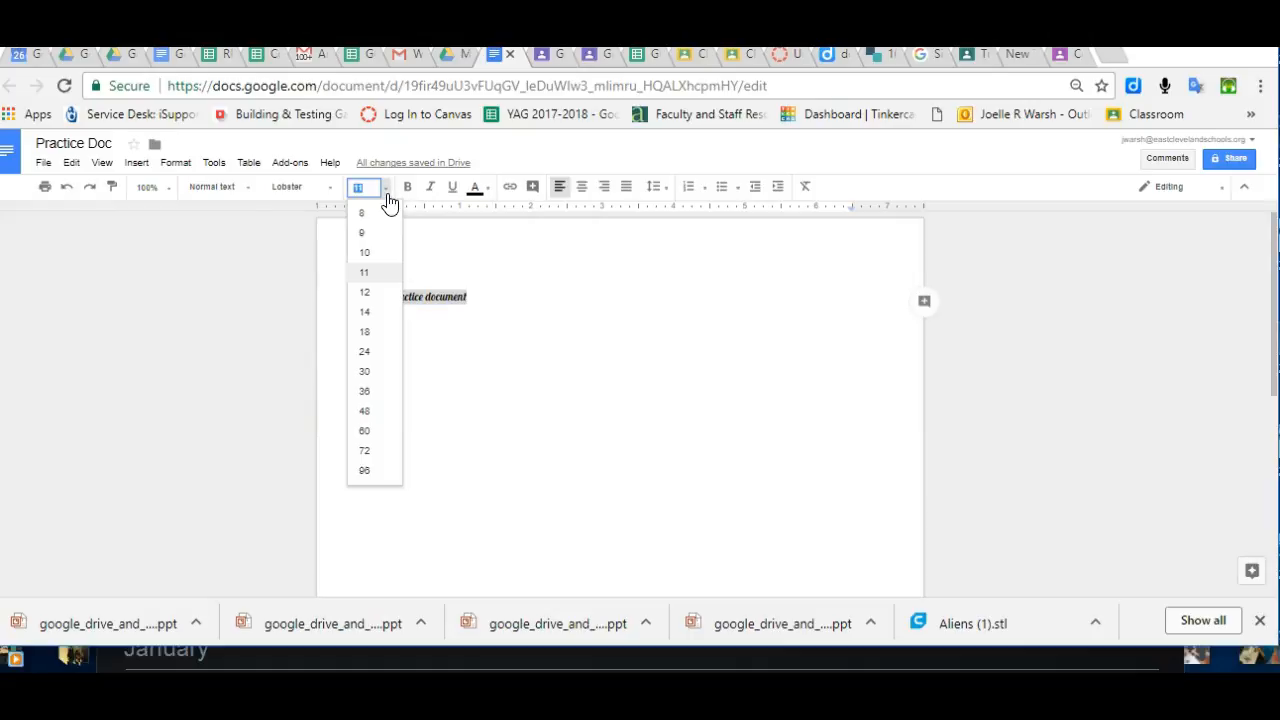
pyautogui.click(366, 372)
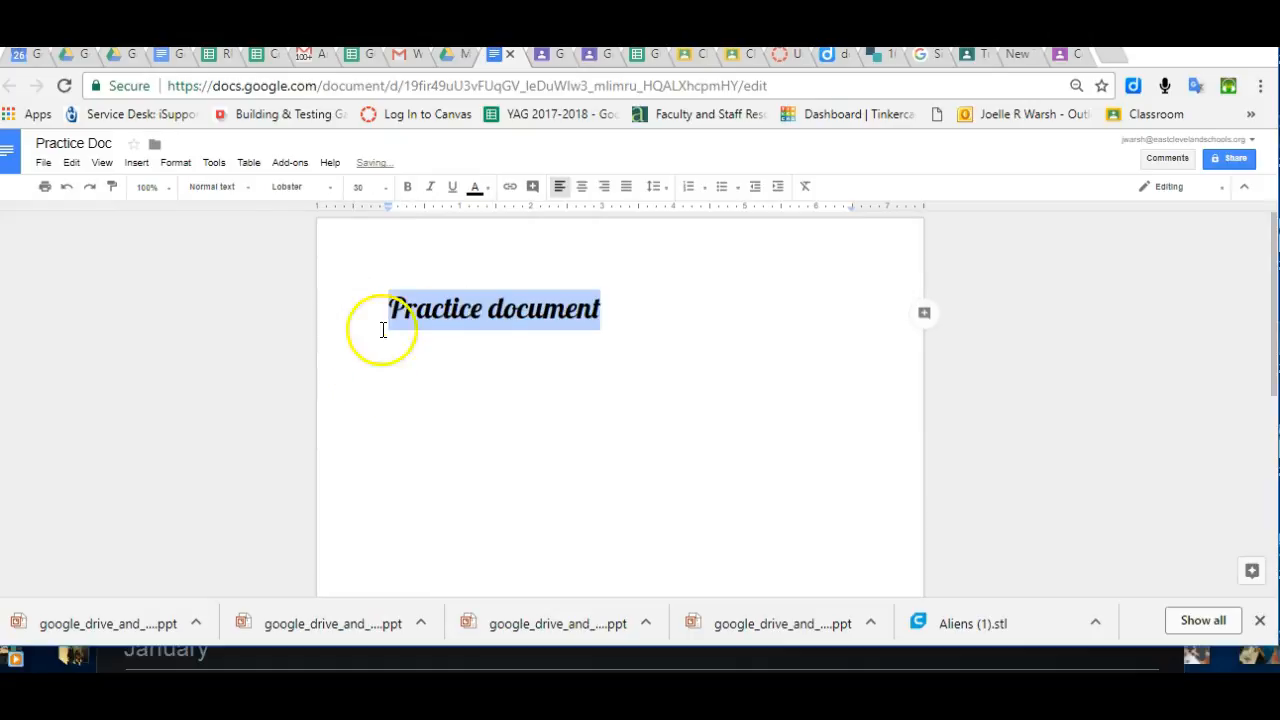
# - Make the selected "Practice document" text bold, and try out italic and underline on it
pyautogui.click(407, 188)
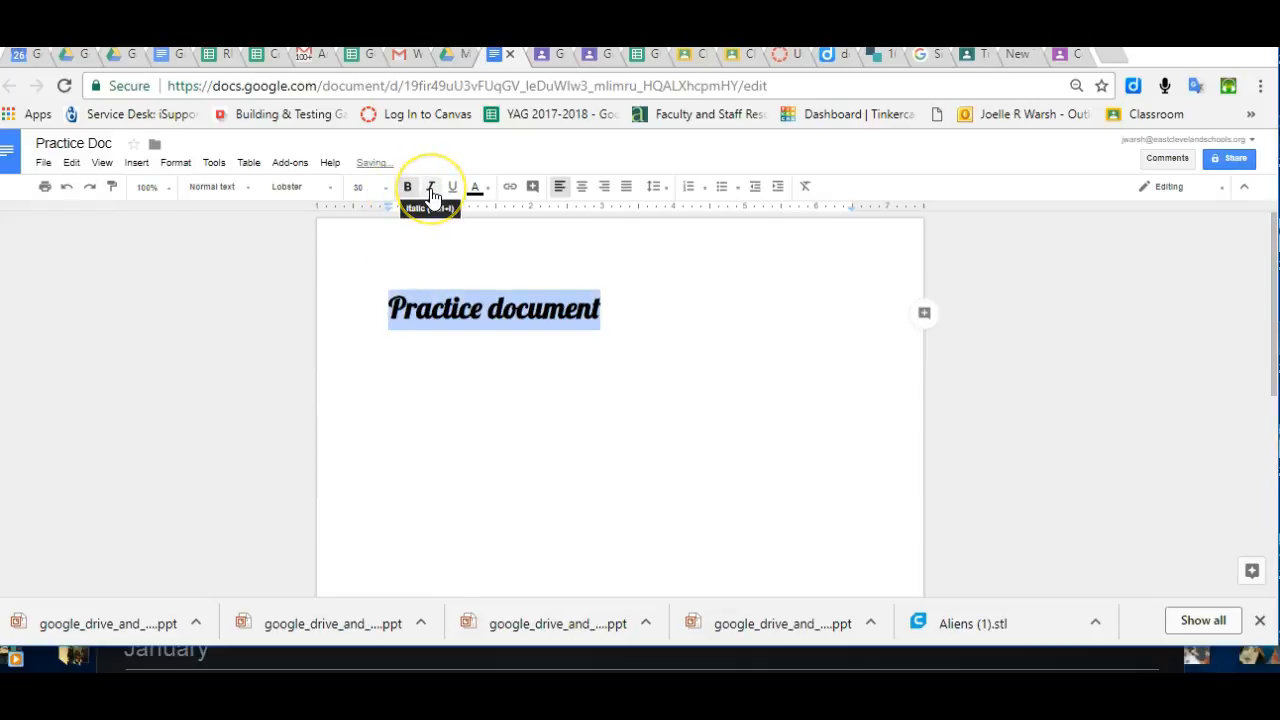
pyautogui.click(436, 191)
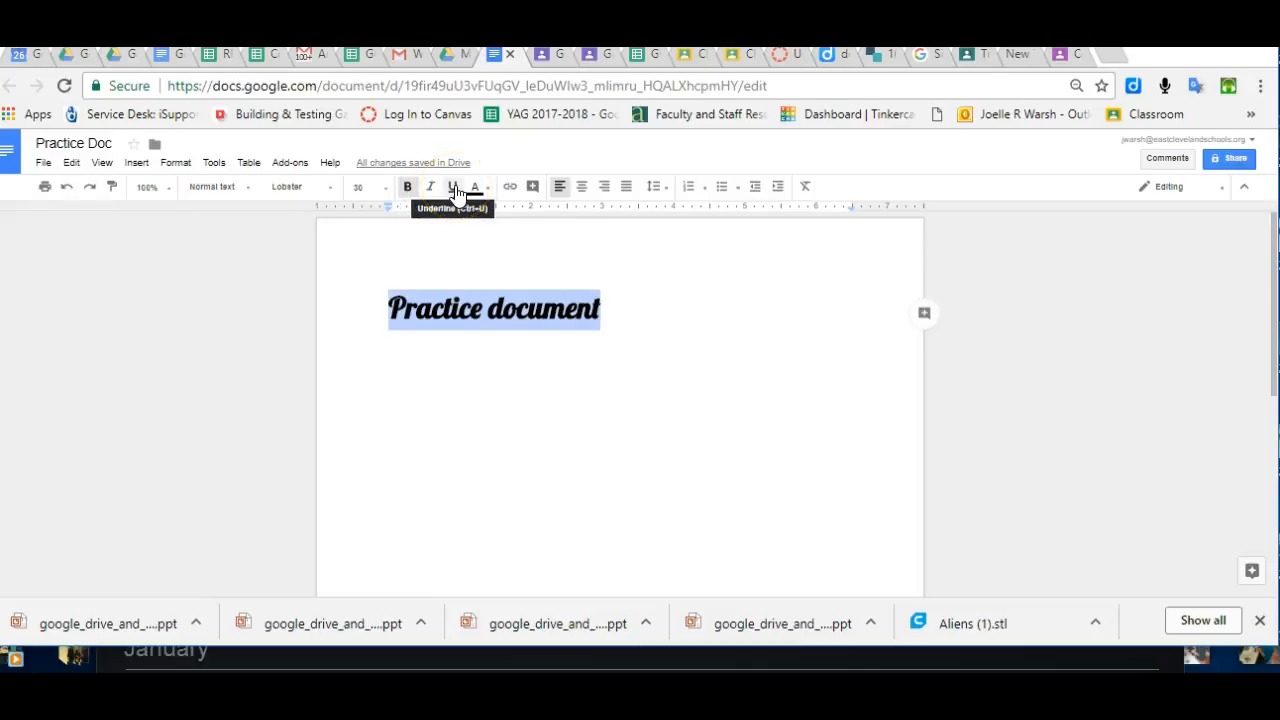
pyautogui.click(455, 191)
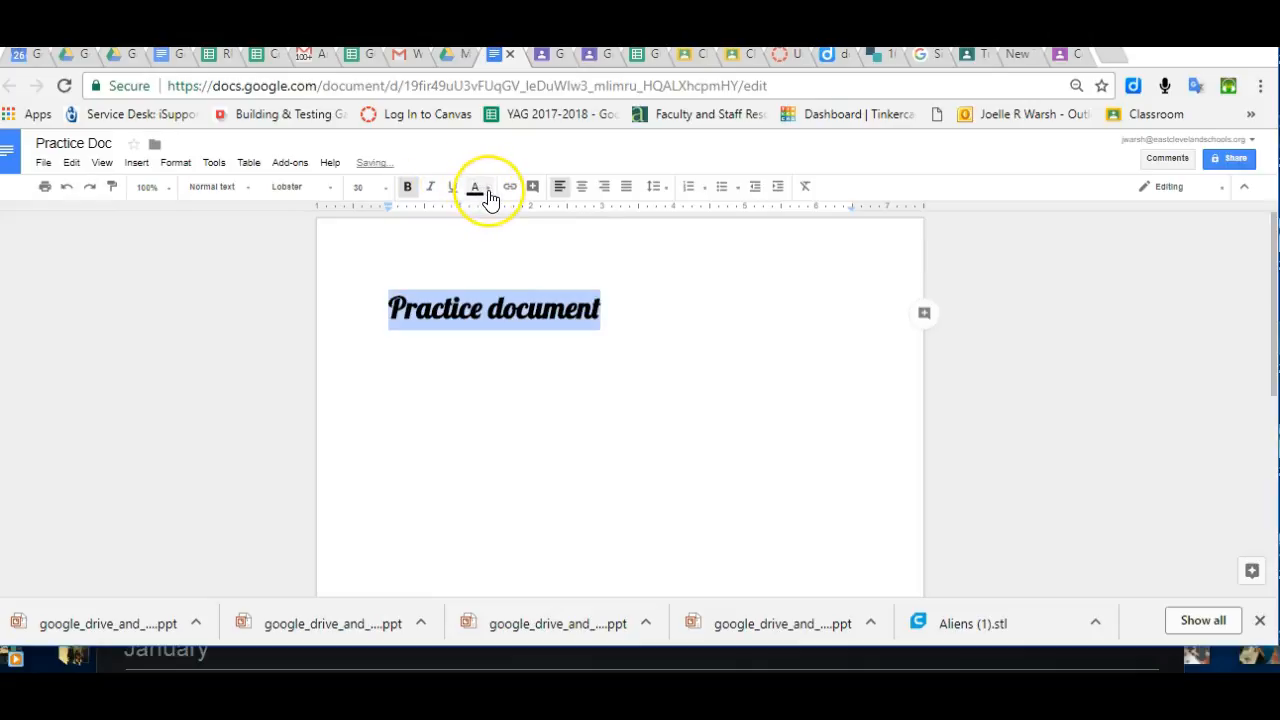
# - Set the text colour of "Practice document" to blue
pyautogui.click(489, 197)
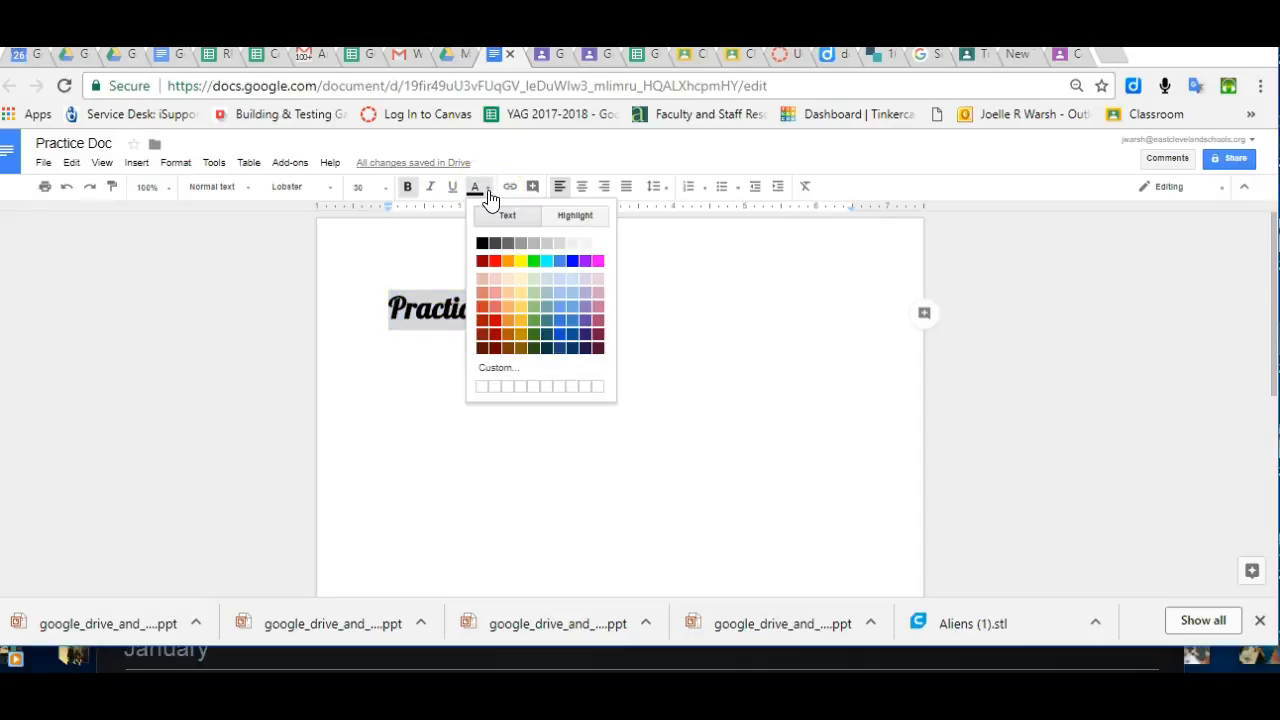
pyautogui.click(509, 218)
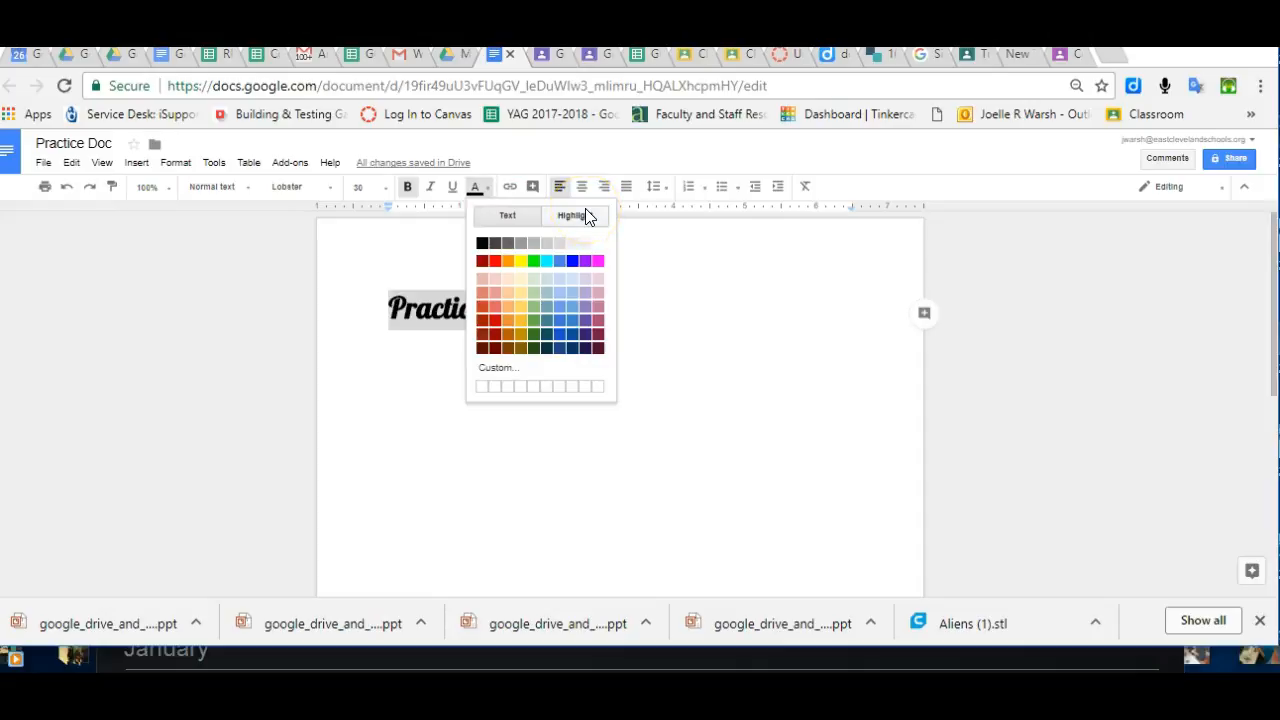
pyautogui.click(512, 220)
pyautogui.click(572, 261)
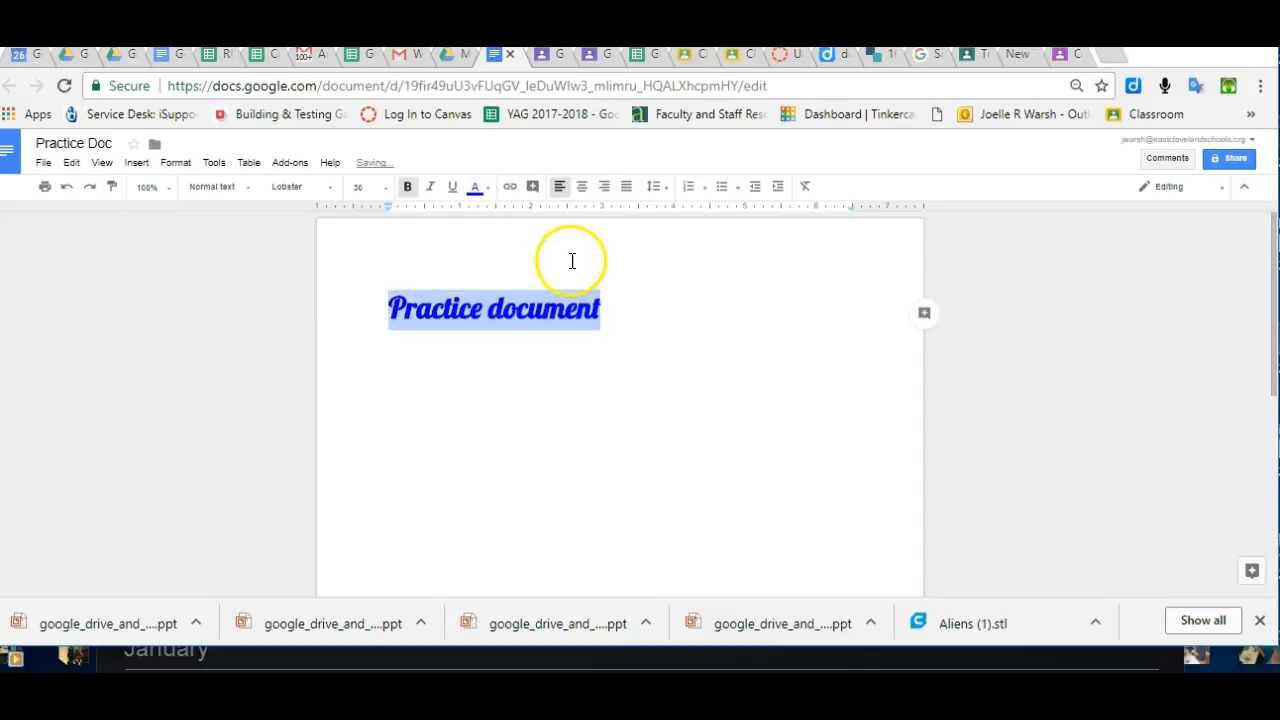
pyautogui.click(618, 287)
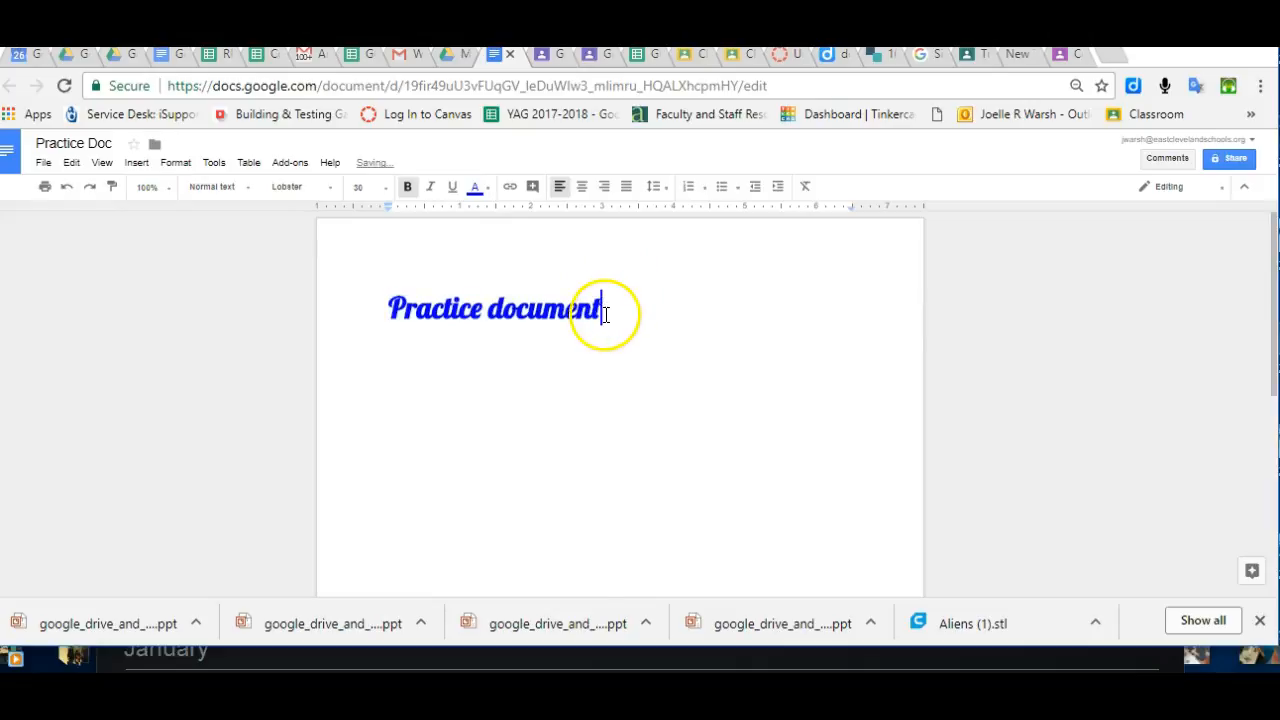
# - Apply a yellow highlight to the whole "Practice document" line
pyautogui.moveTo(600, 309); pyautogui.dragTo(358, 318)
pyautogui.click(485, 192)
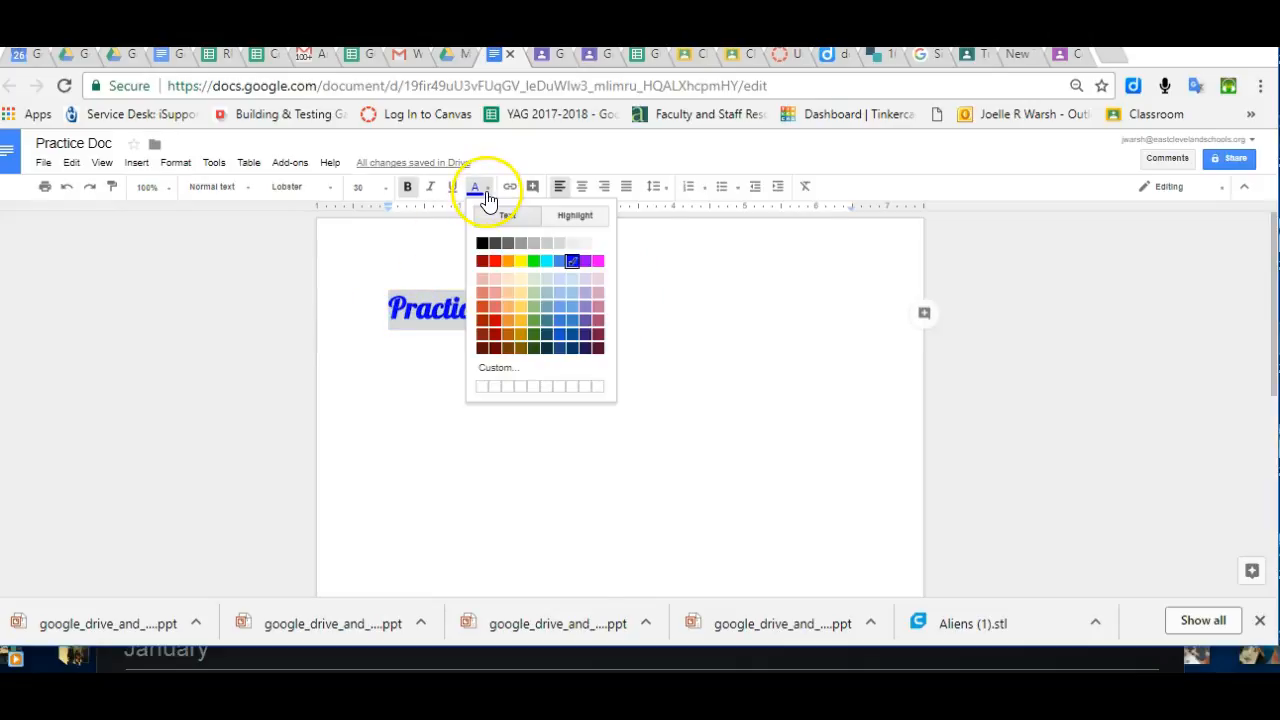
pyautogui.click(575, 217)
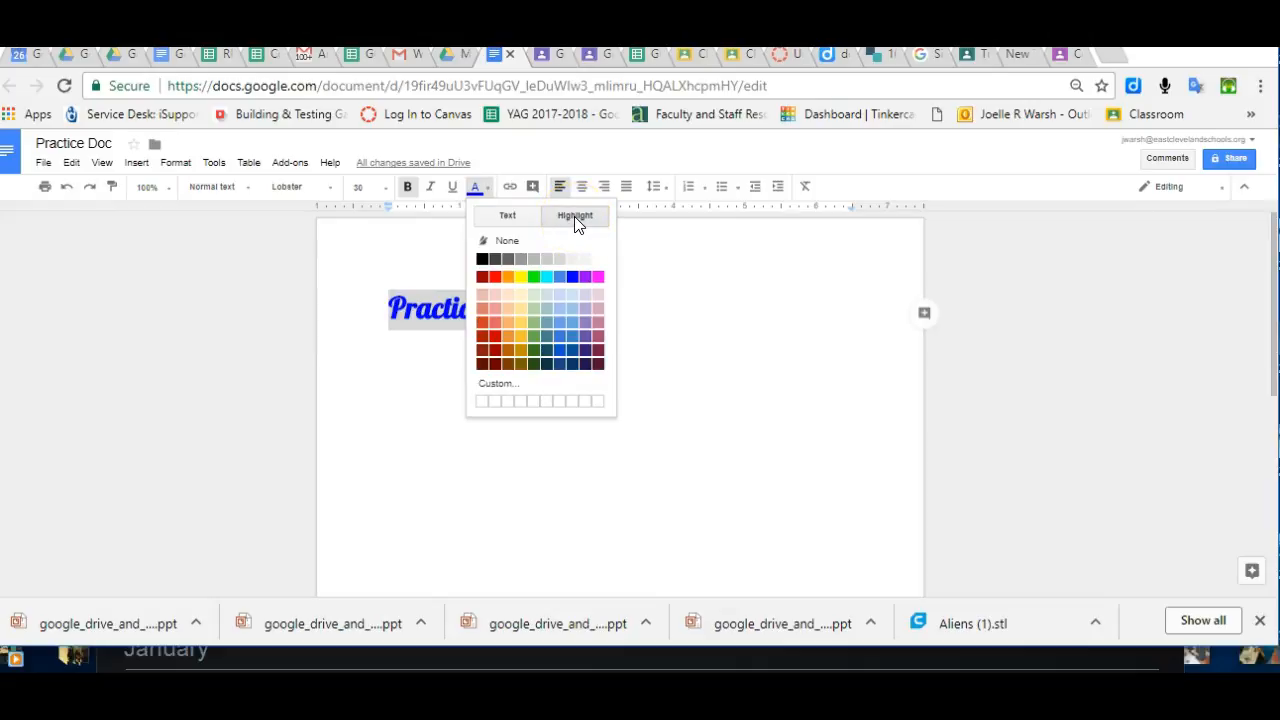
pyautogui.click(521, 288)
pyautogui.doubleClick(597, 271)
pyautogui.click(591, 350)
pyautogui.click(432, 310)
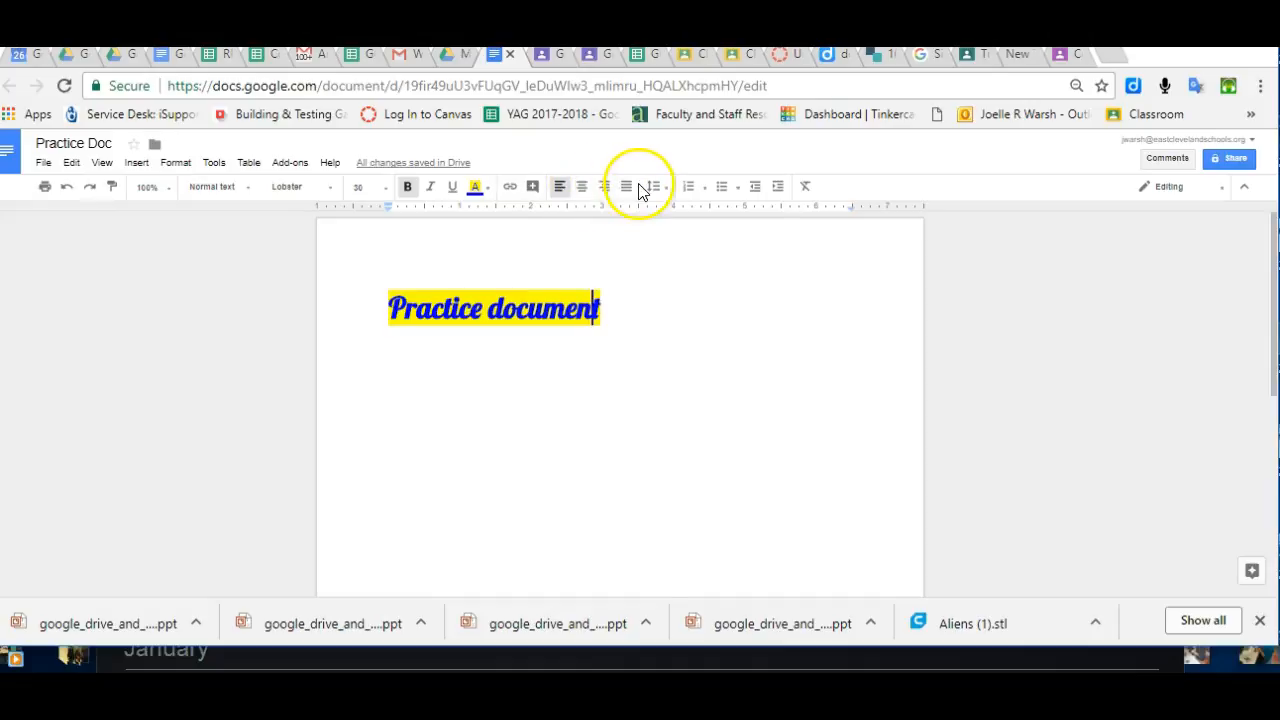
# - Try centre and right alignment on the "Practice document" line, ending with justified alignment
pyautogui.click(582, 188)
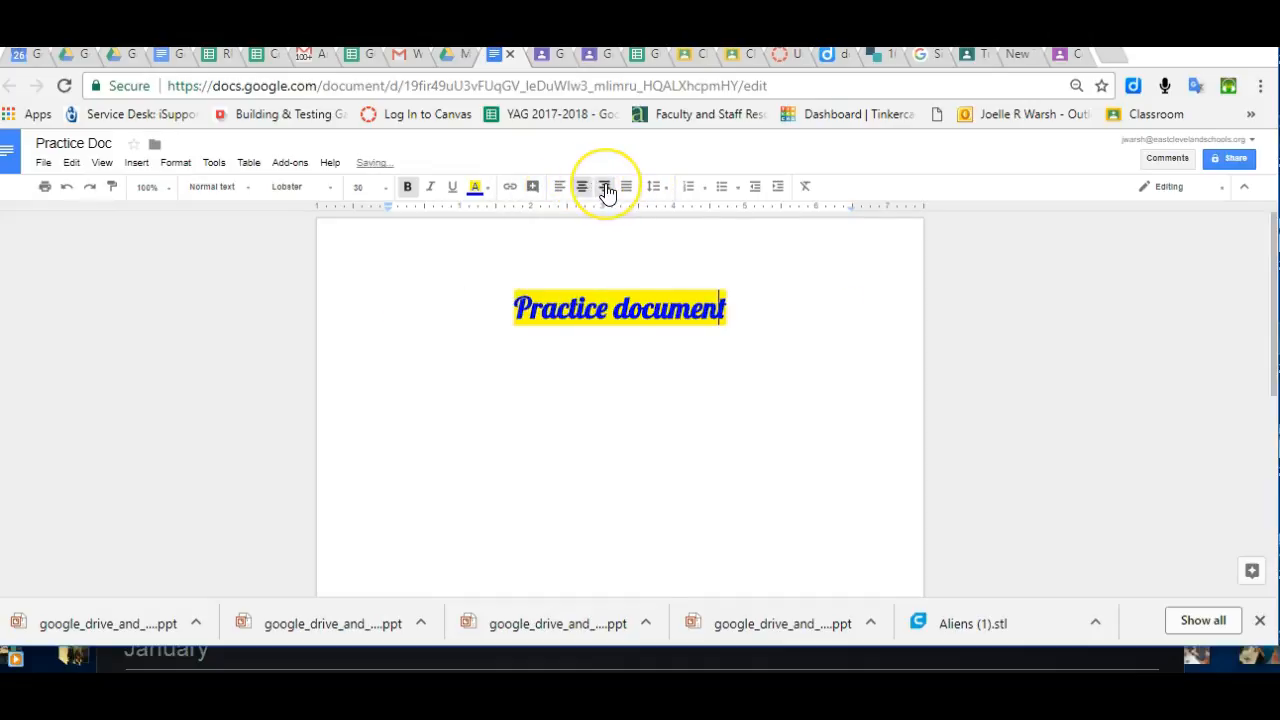
pyautogui.click(605, 188)
pyautogui.click(626, 188)
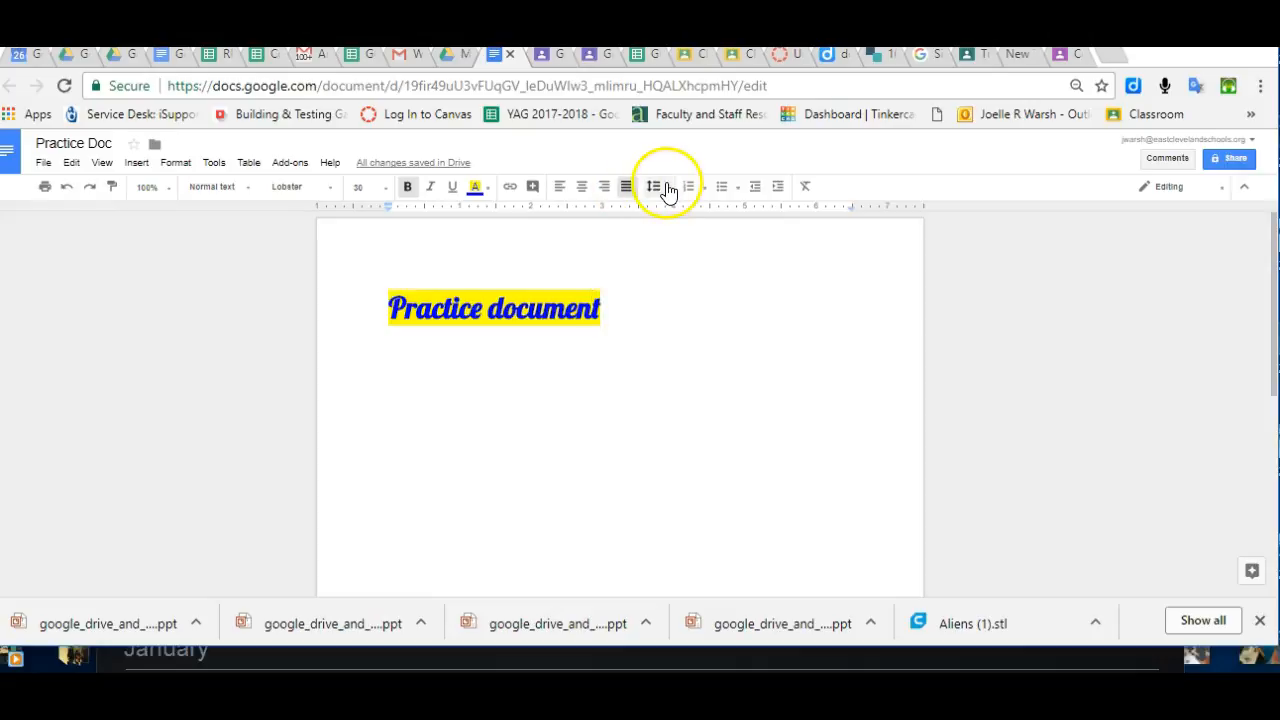
# - Turn the "Practice document" line into a numbered list using the 1., a., i. style
pyautogui.click(667, 197)
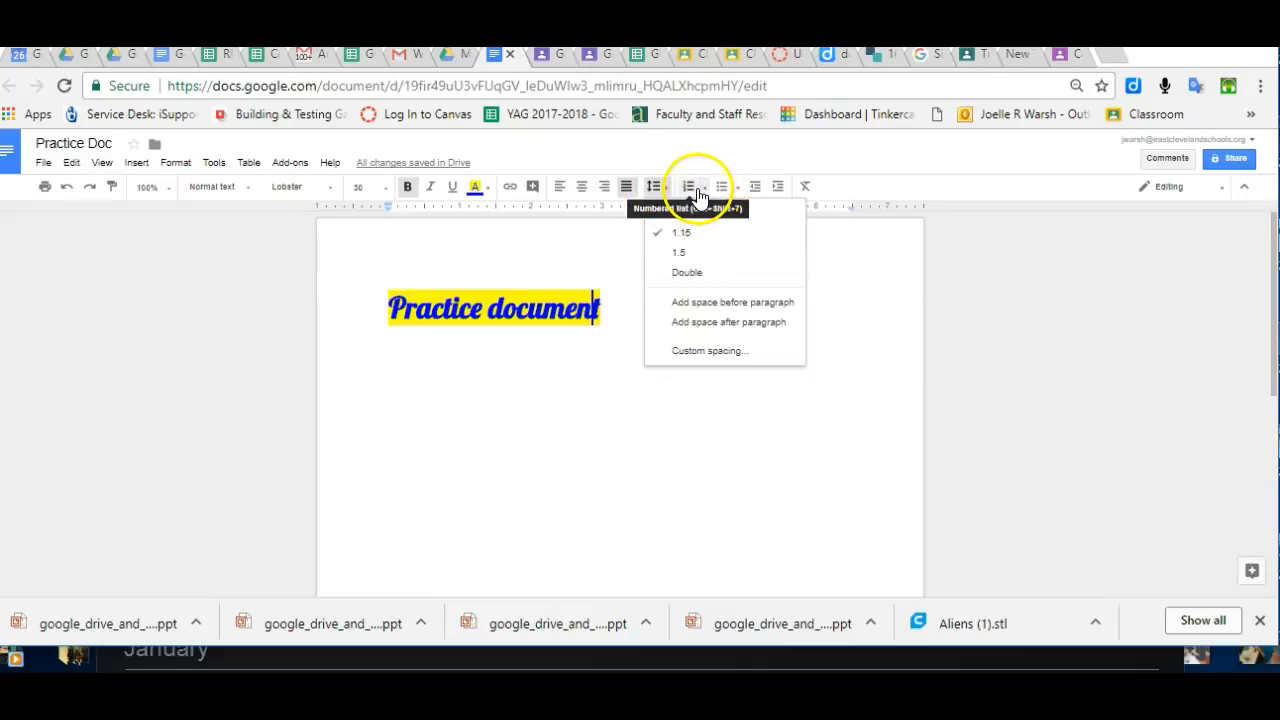
pyautogui.click(701, 190)
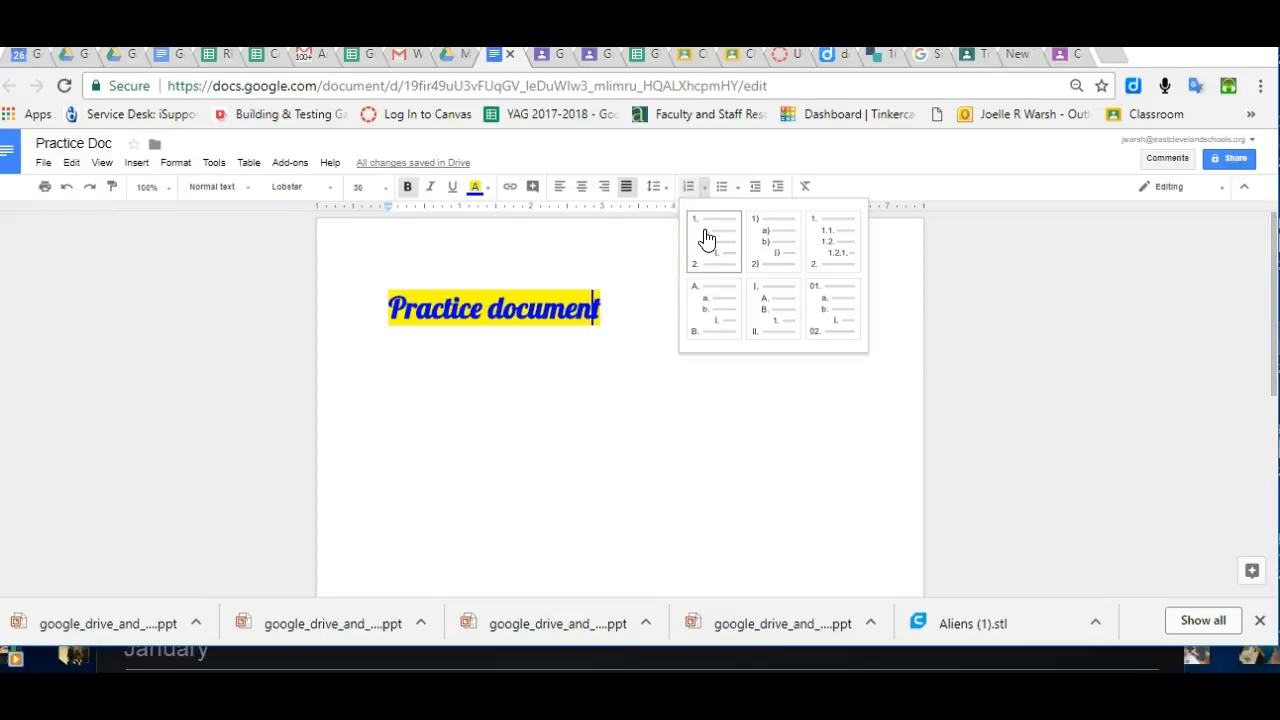
pyautogui.click(706, 240)
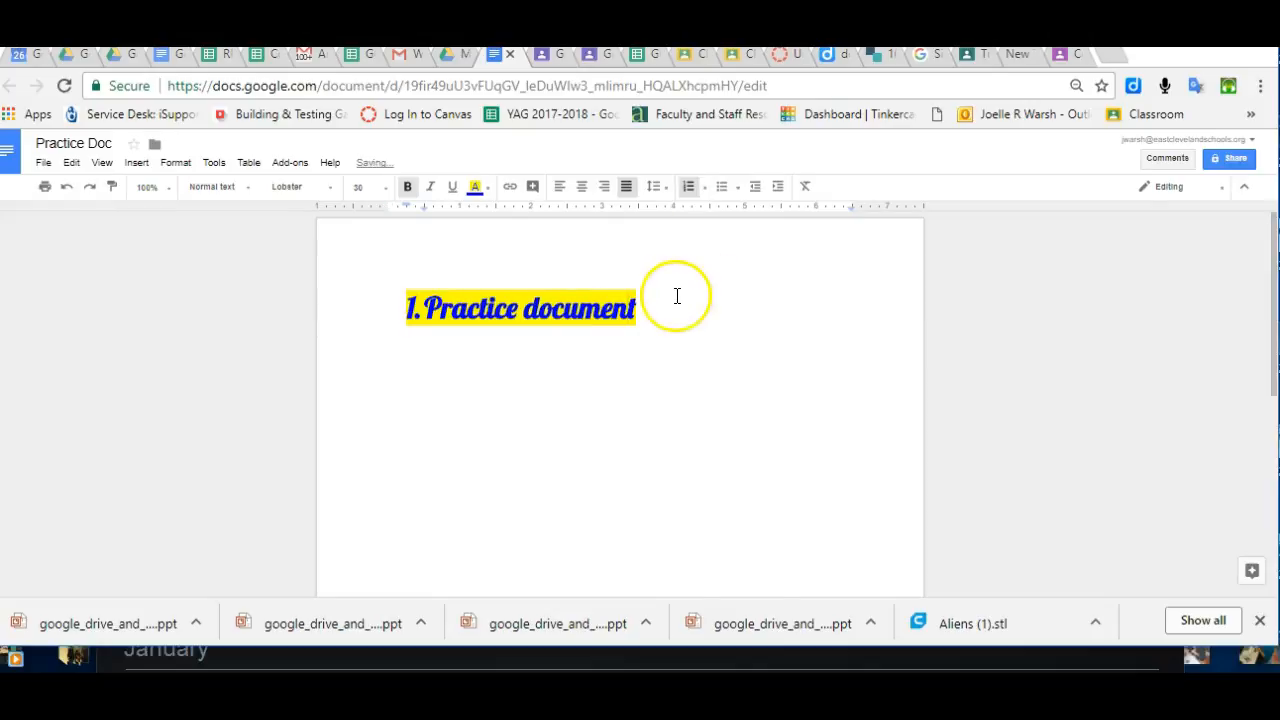
# - Add a second item to the numbered list with the text "Number 2"
pyautogui.press('Return')
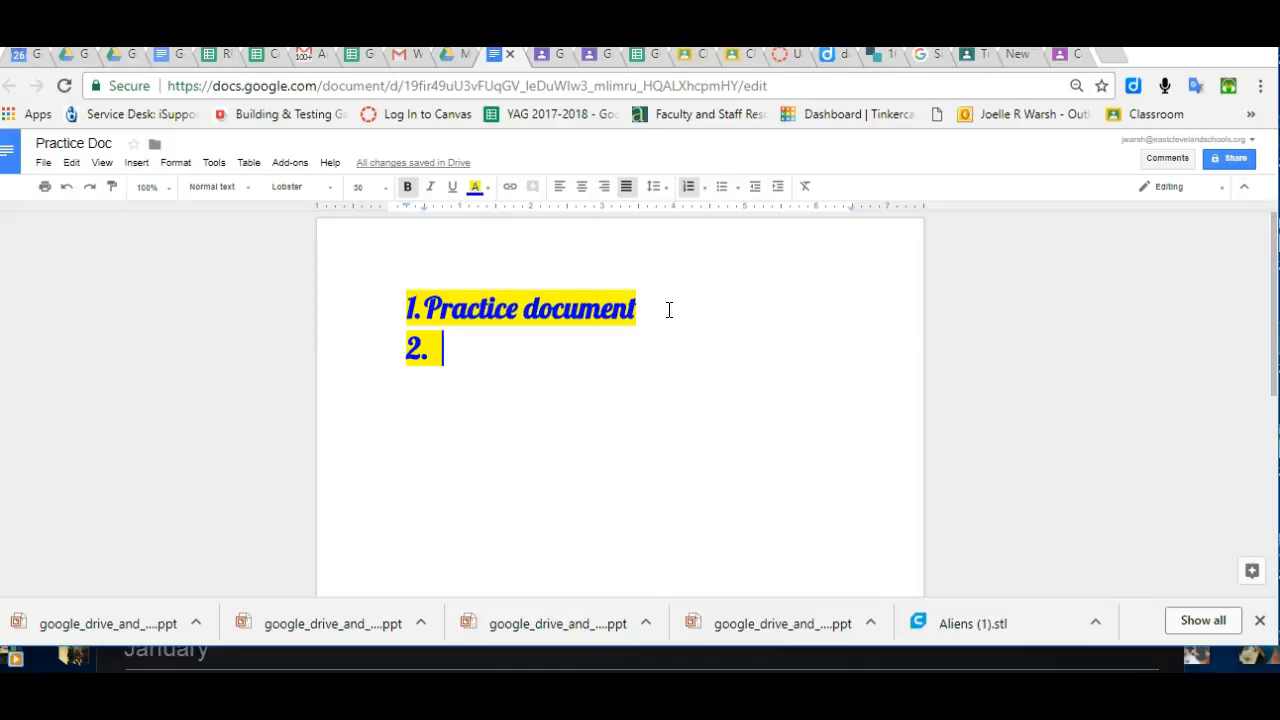
pyautogui.press('BackSpace')
pyautogui.doubleClick(670, 310)
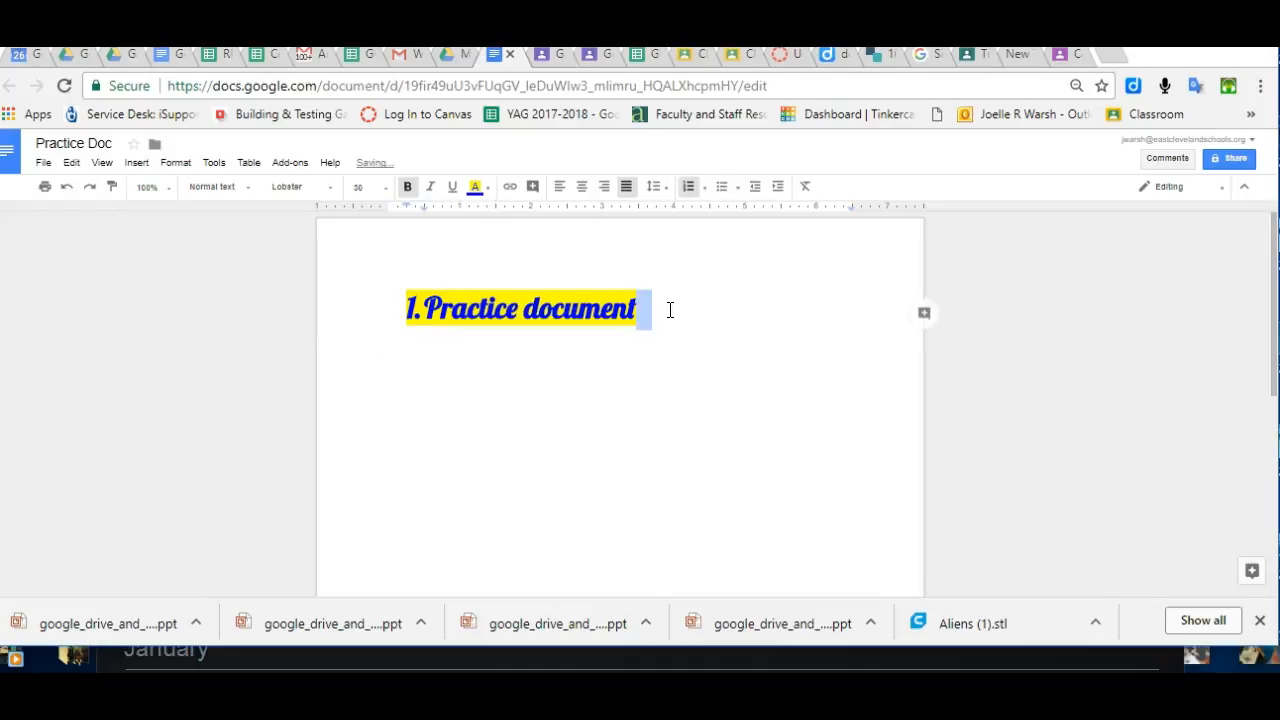
pyautogui.press('Return')
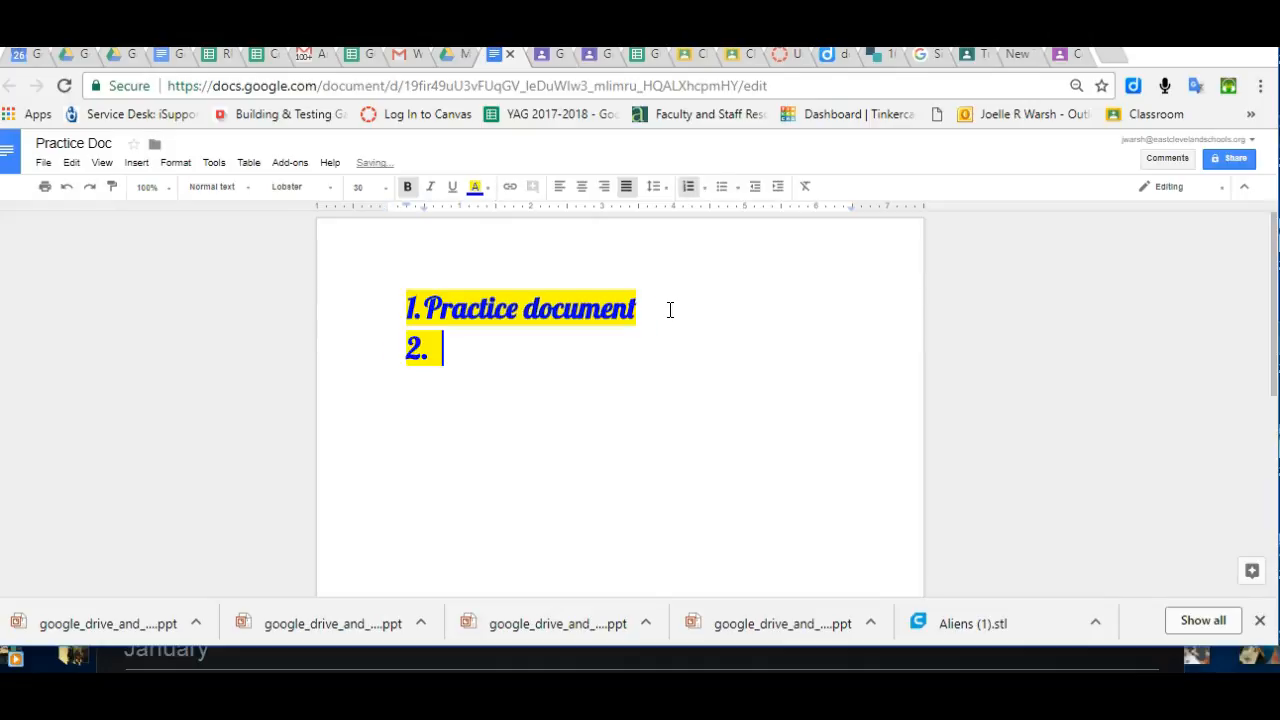
pyautogui.doubleClick(453, 357)
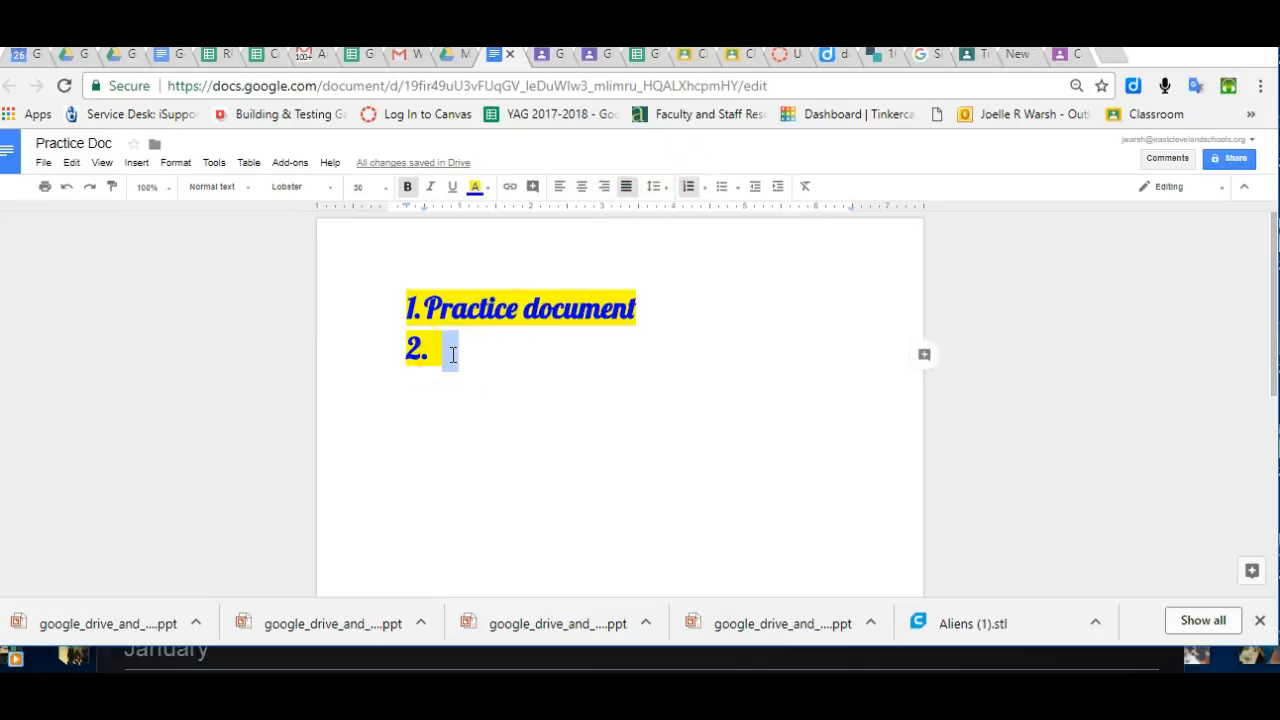
pyautogui.write('Number 2')
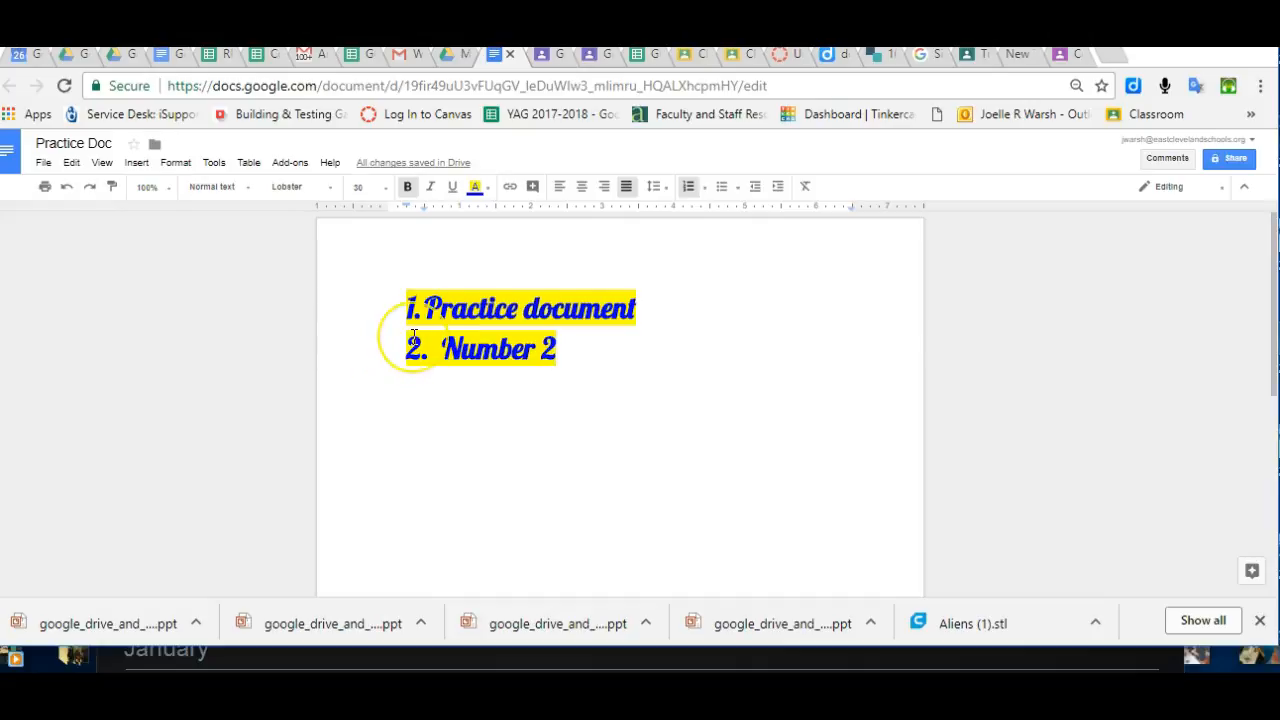
# - Indent the "Number 2" list item by one level and move it back out to the main list level
pyautogui.click(780, 190)
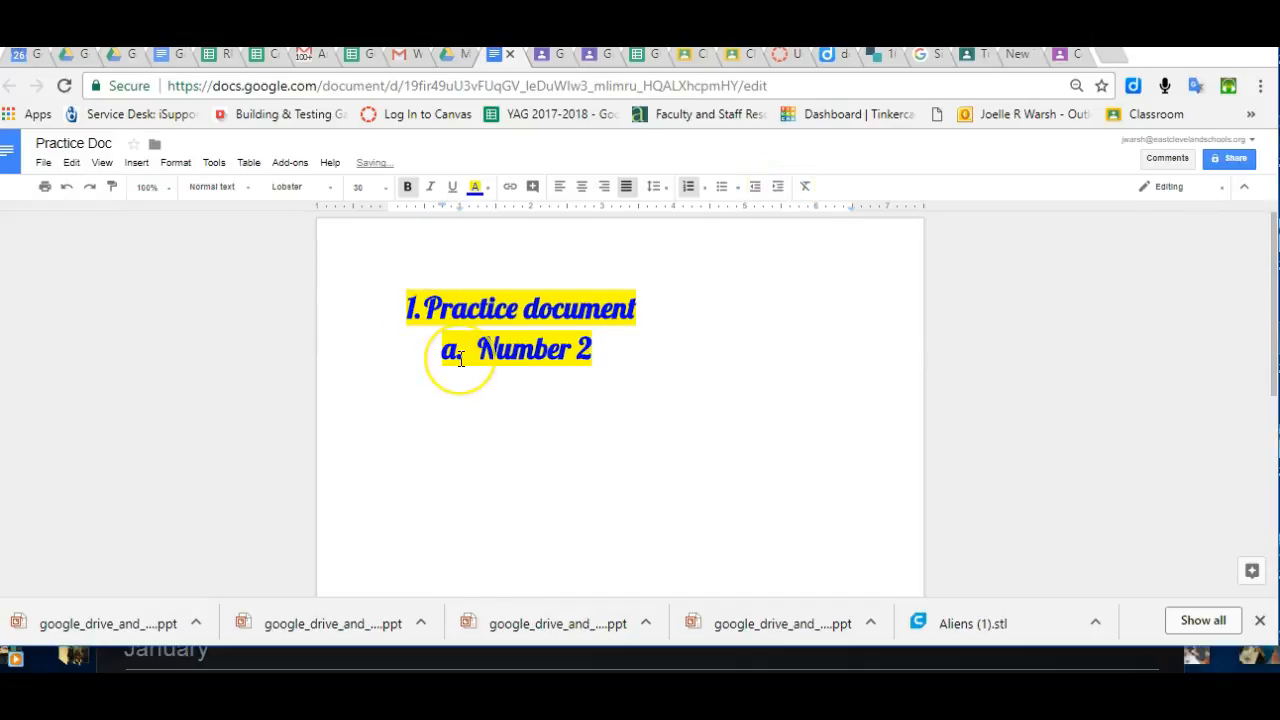
pyautogui.click(755, 195)
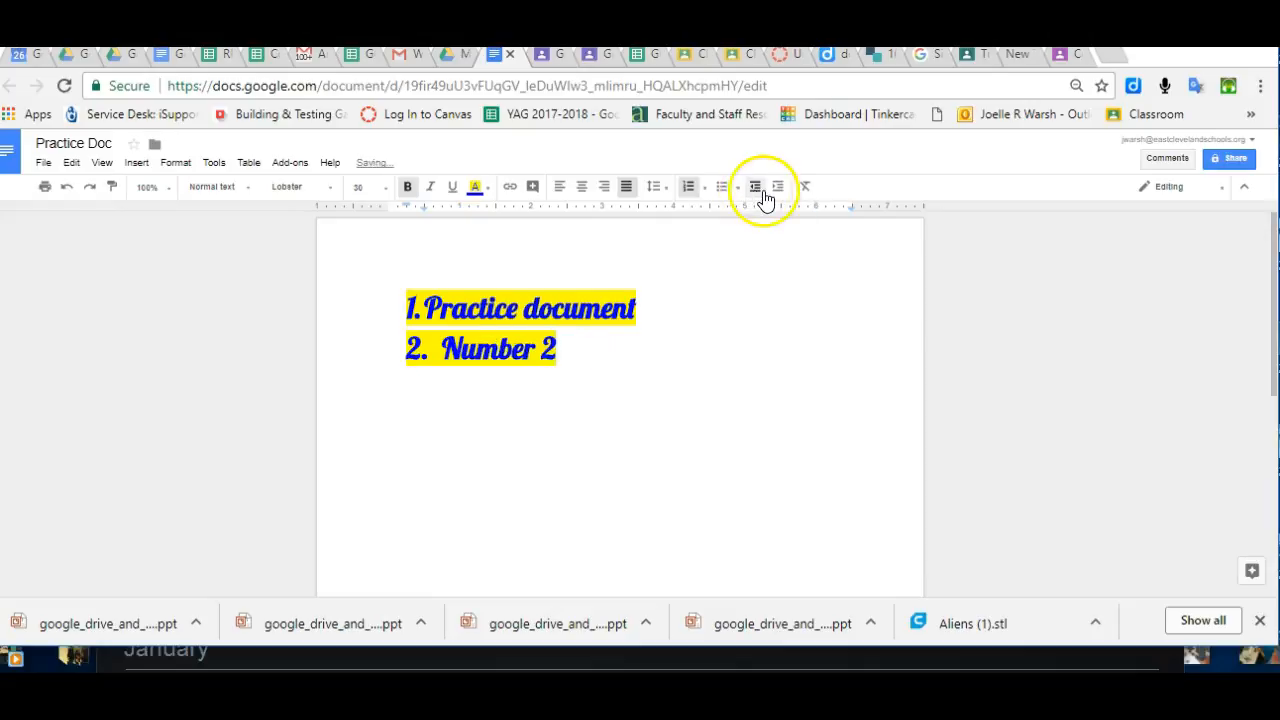
# - Indent the "Number 2" list item one level so it is a sub-item of "Practice document"
pyautogui.click(777, 197)
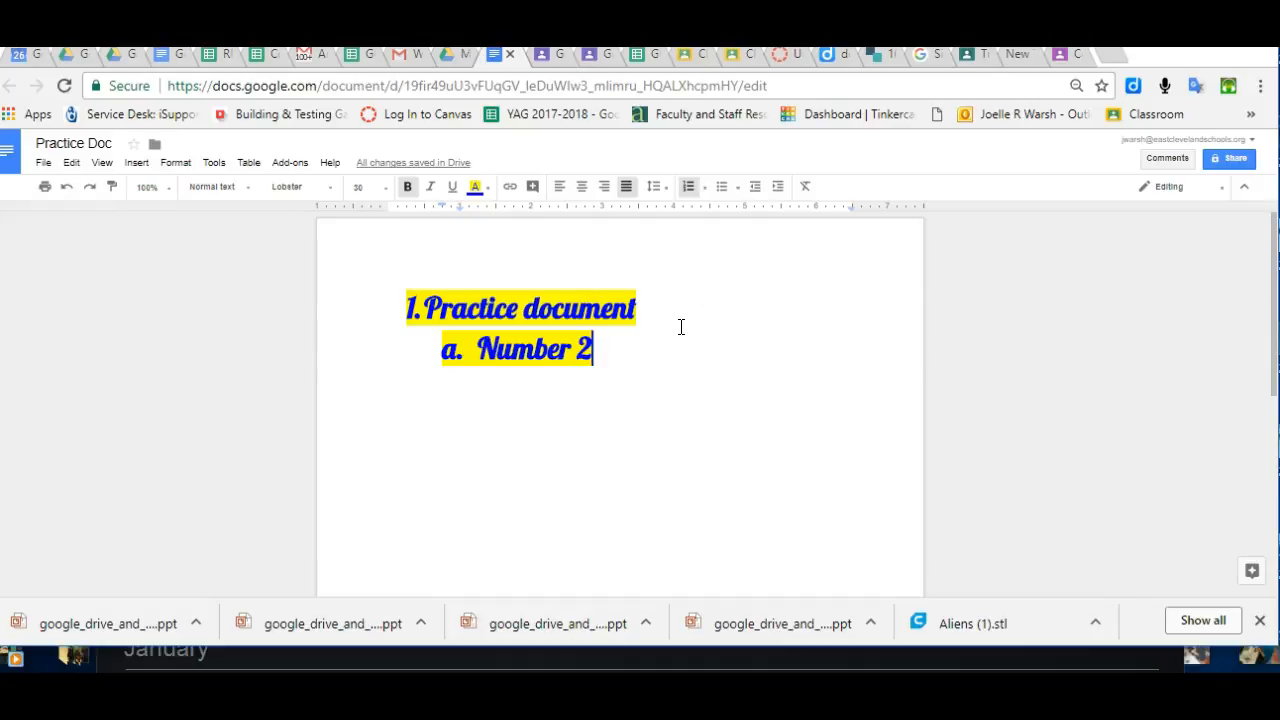
pyautogui.click(442, 386)
pyautogui.click(441, 366)
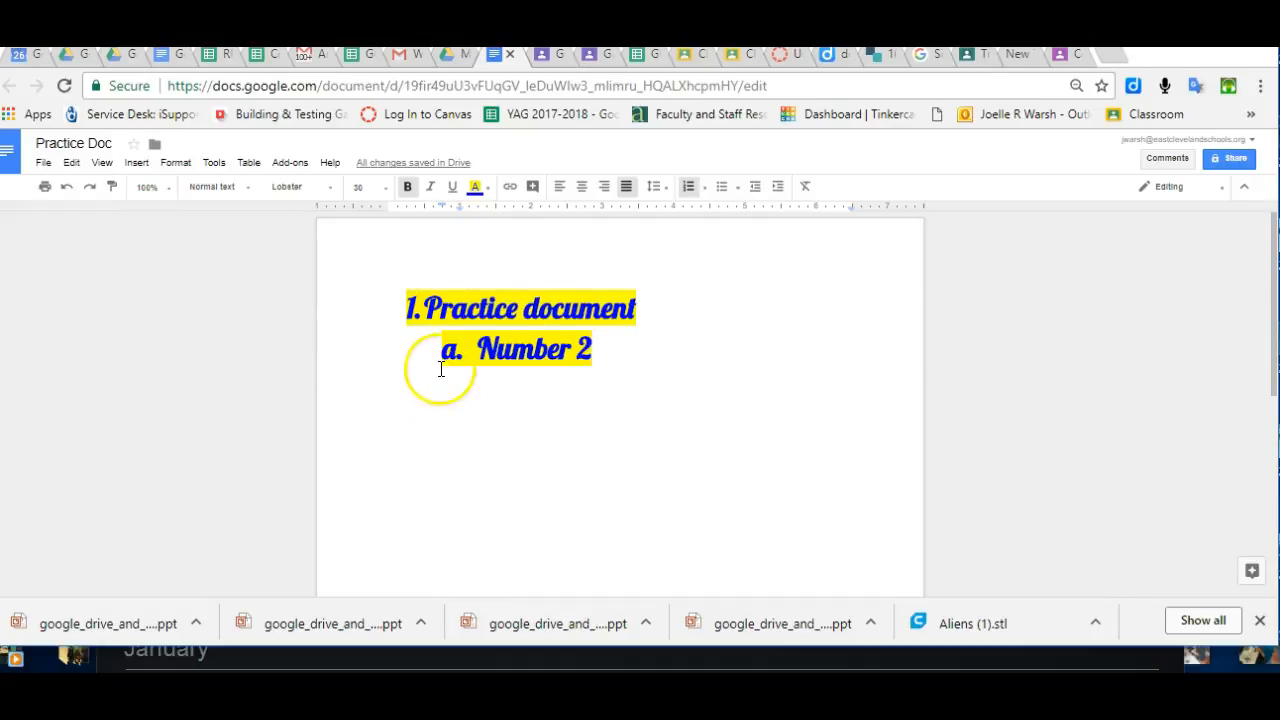
pyautogui.click(778, 190)
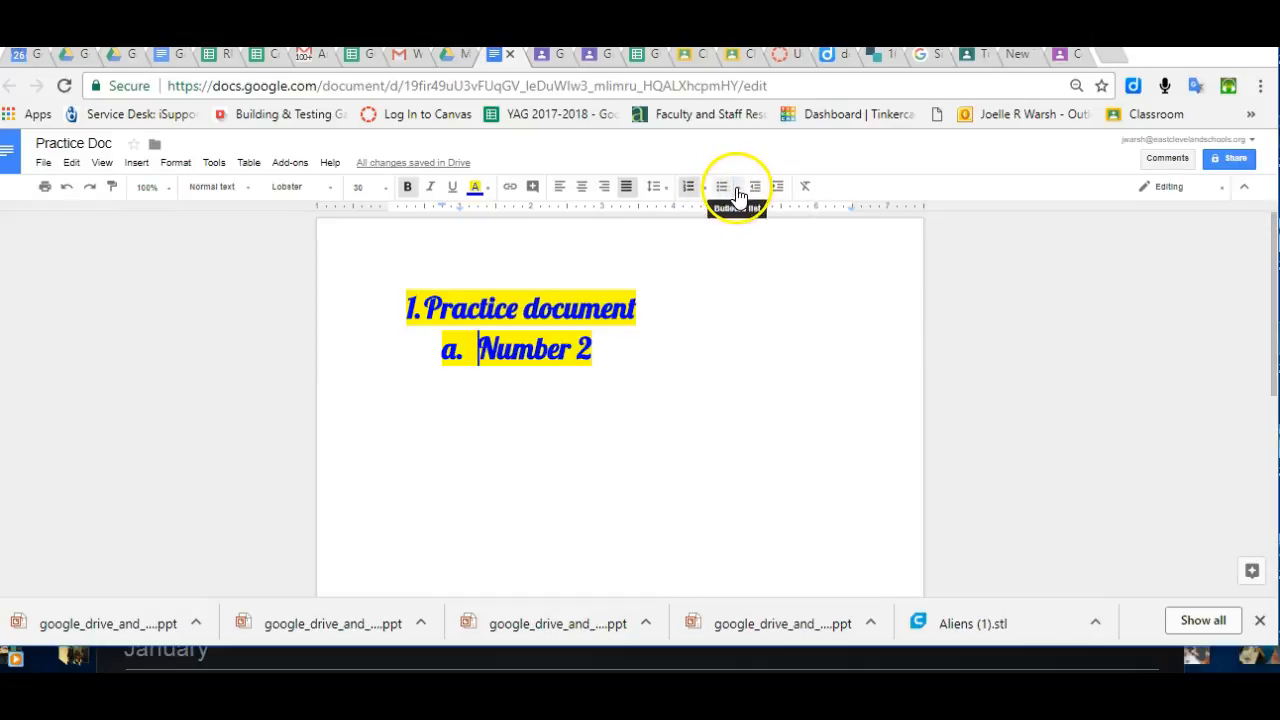
# - Convert the numbered list to bullets, trying the solid and hollow circle style and ending with the diamond and arrowhead style
pyautogui.click(737, 189)
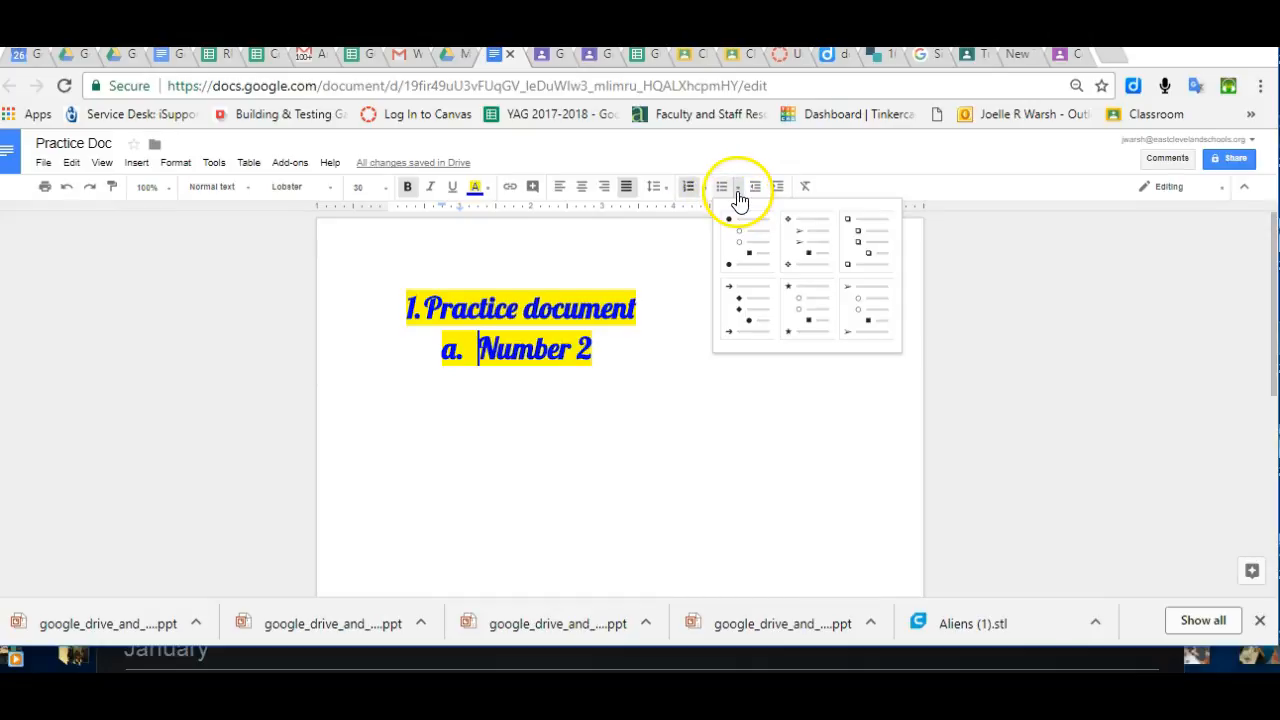
pyautogui.click(744, 224)
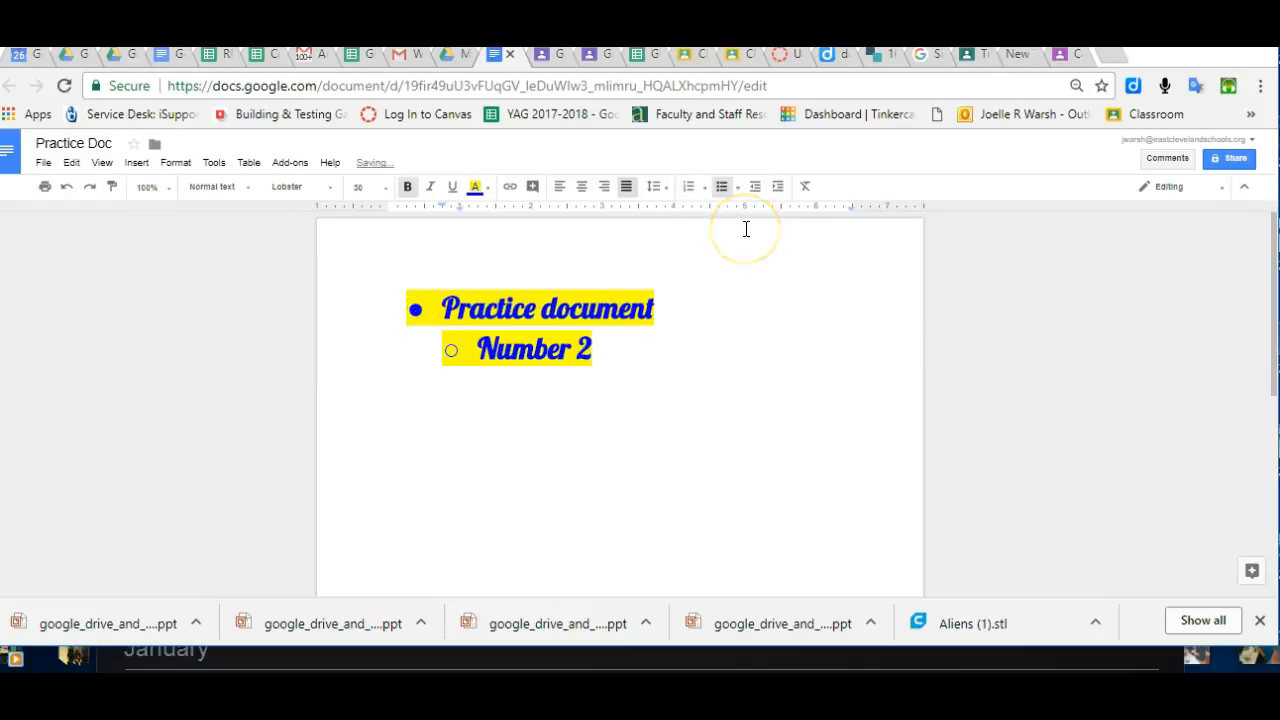
pyautogui.click(738, 189)
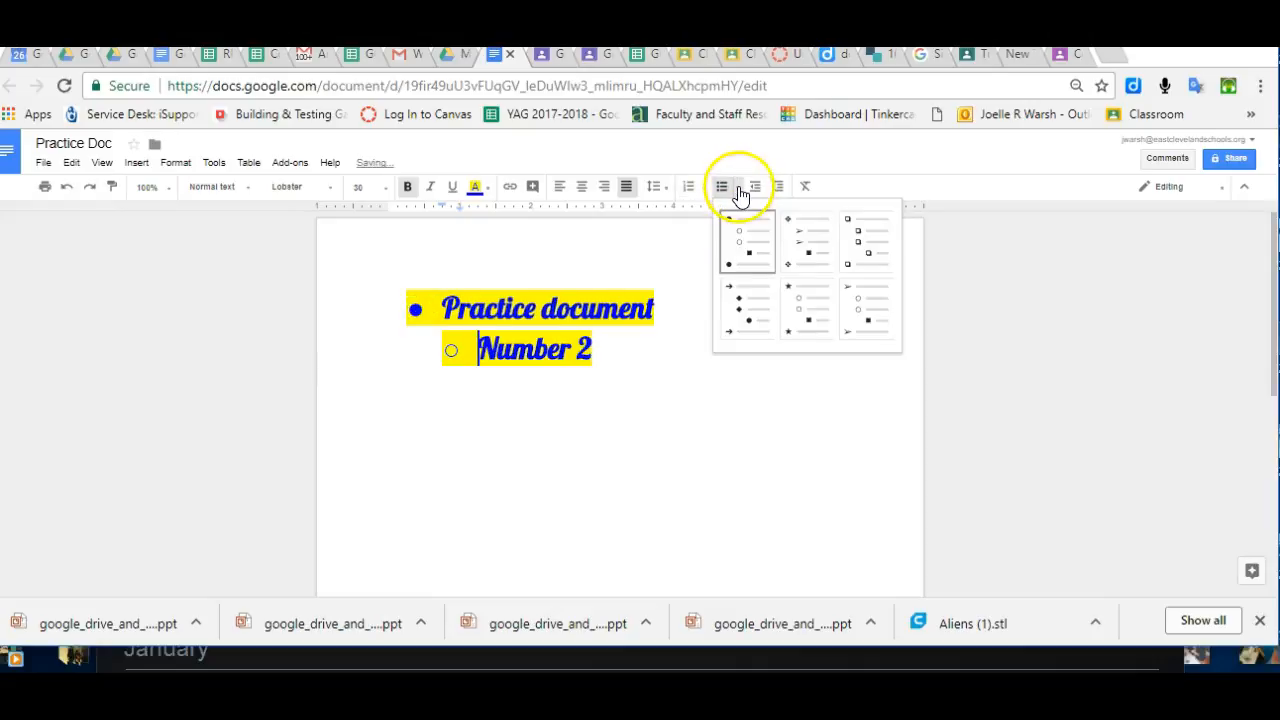
pyautogui.click(805, 240)
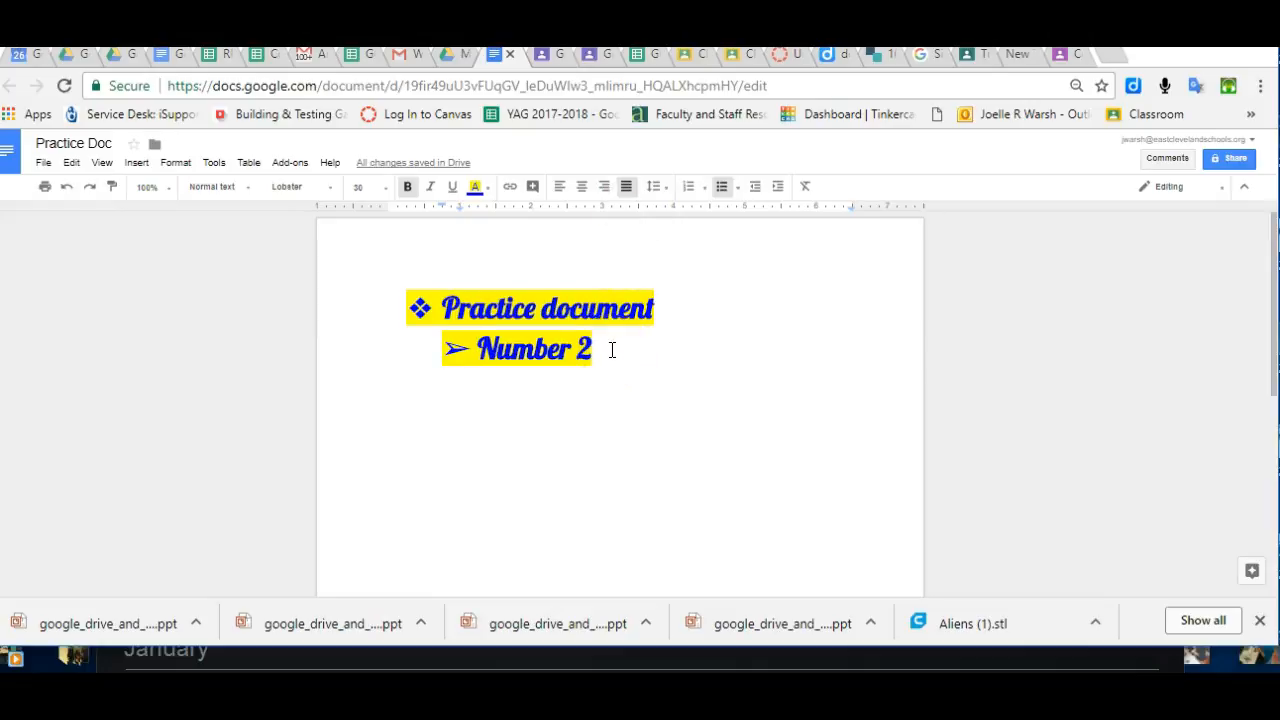
# - On the blank line below the list, start inserting an image from the web and search for "Cleveland"
pyautogui.click(76, 672)
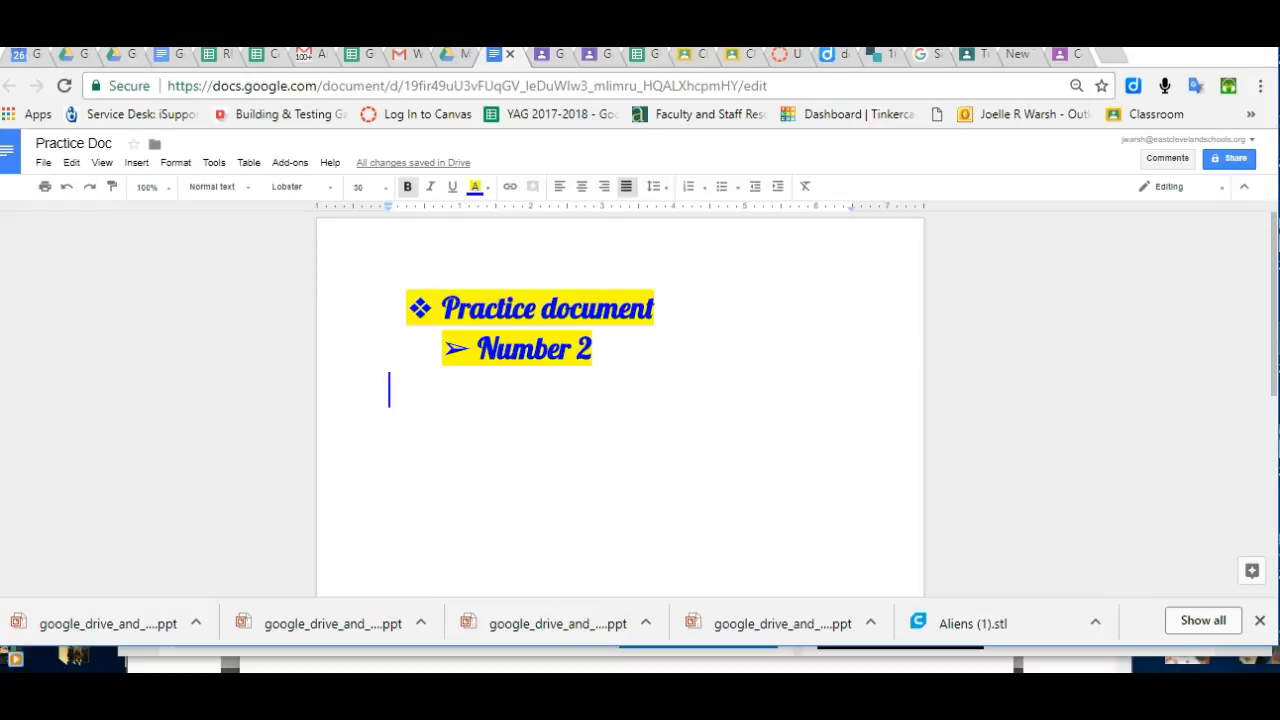
pyautogui.click(139, 164)
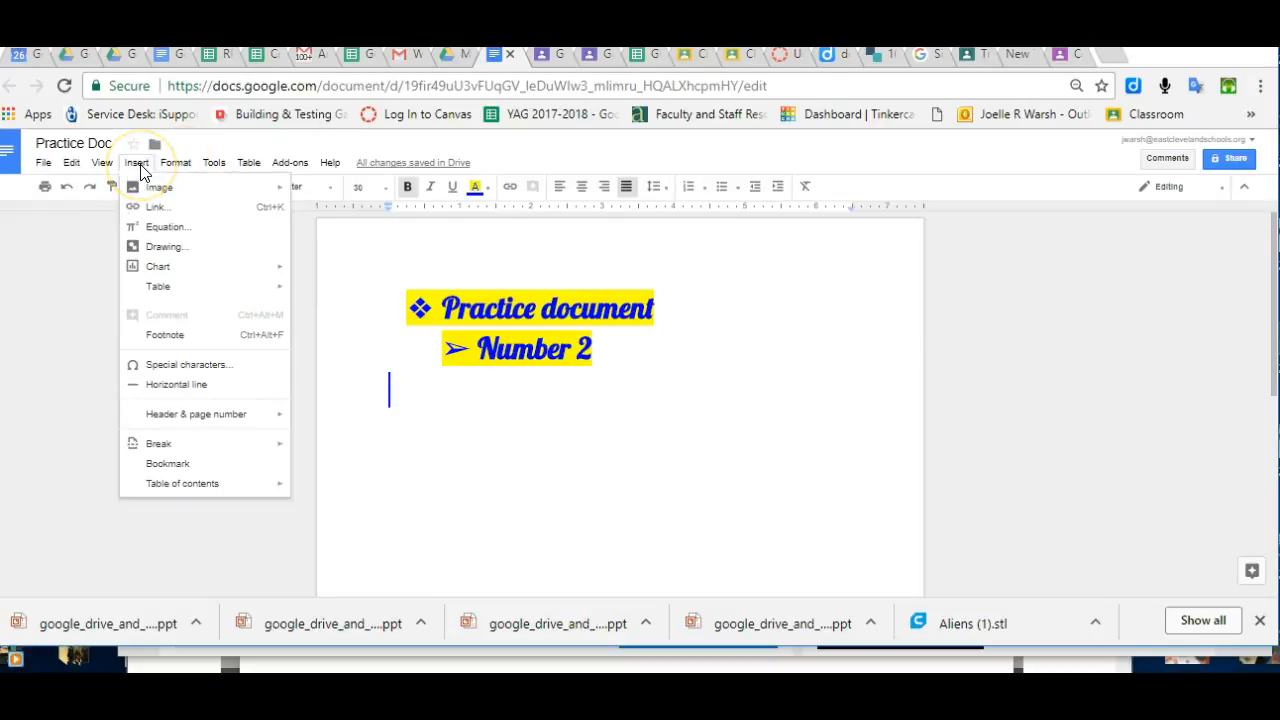
pyautogui.click(153, 192)
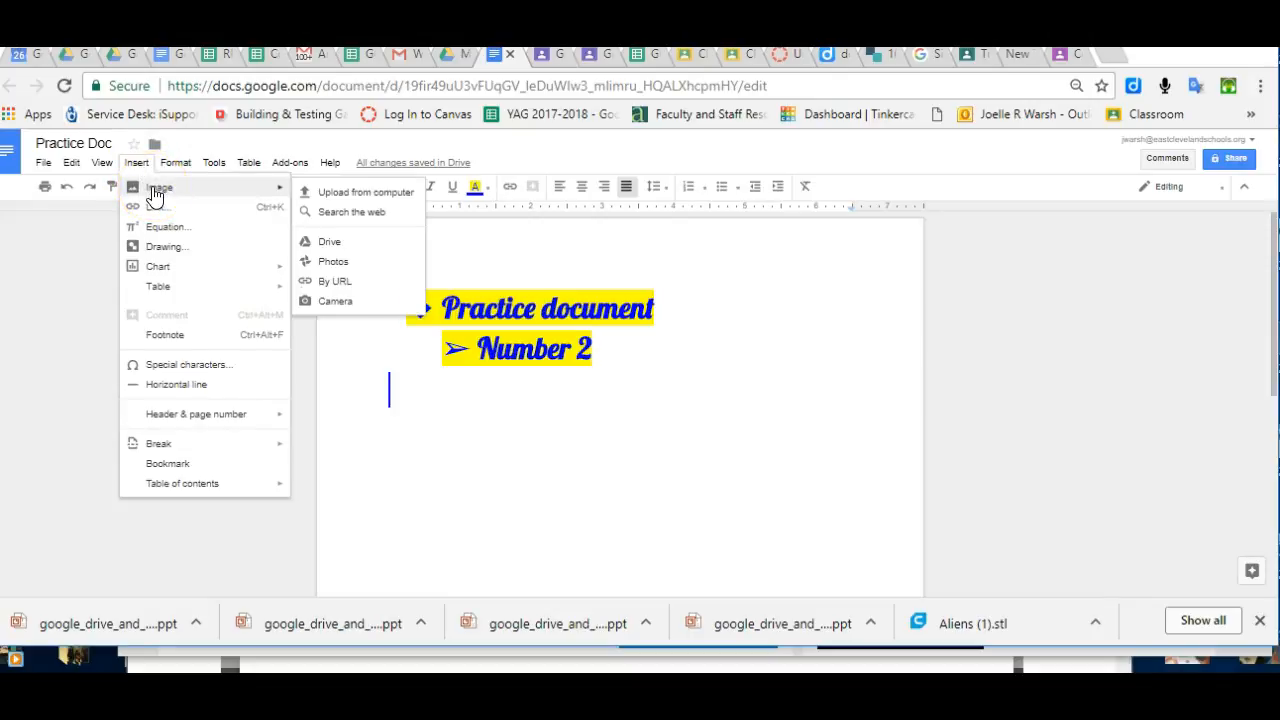
pyautogui.click(347, 217)
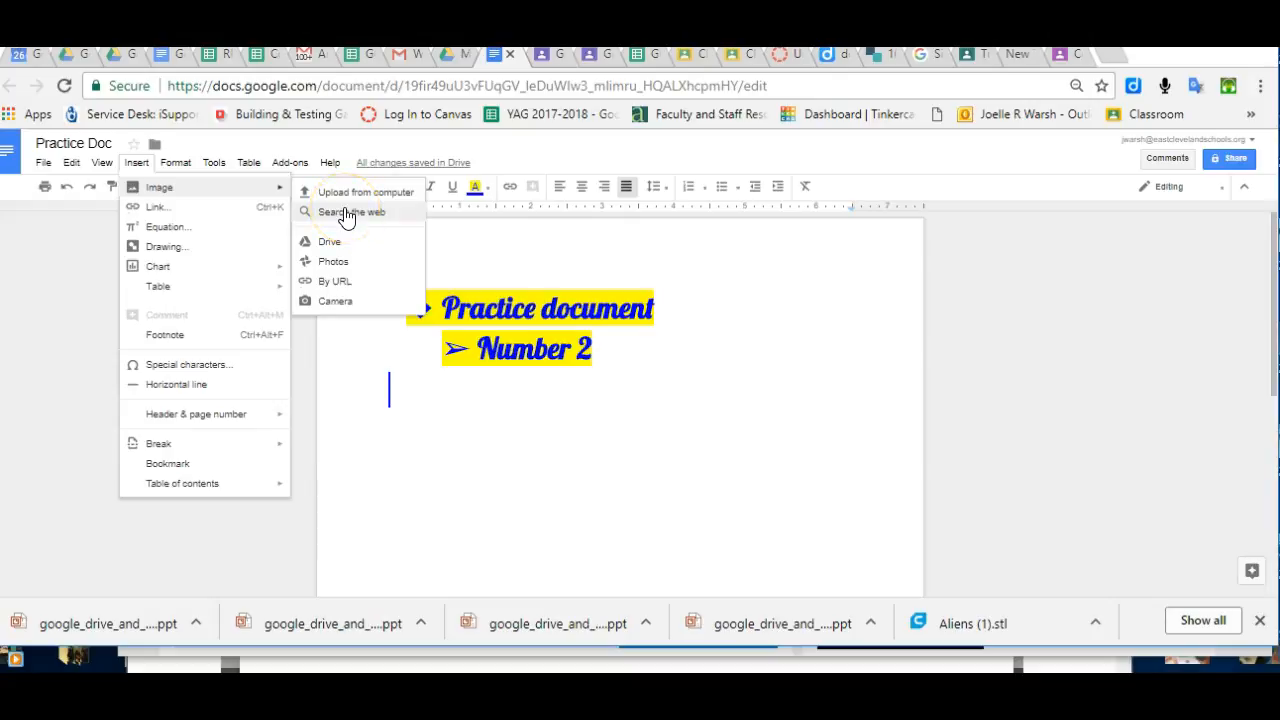
pyautogui.click(325, 250)
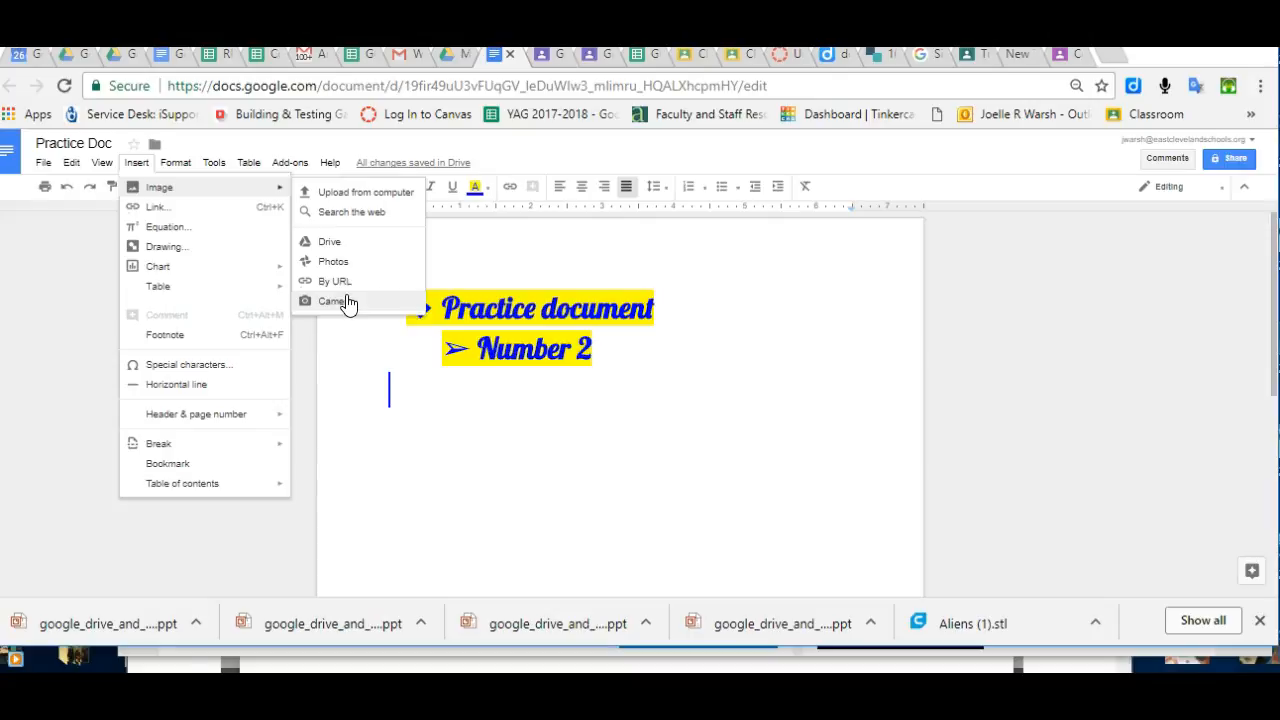
pyautogui.click(364, 214)
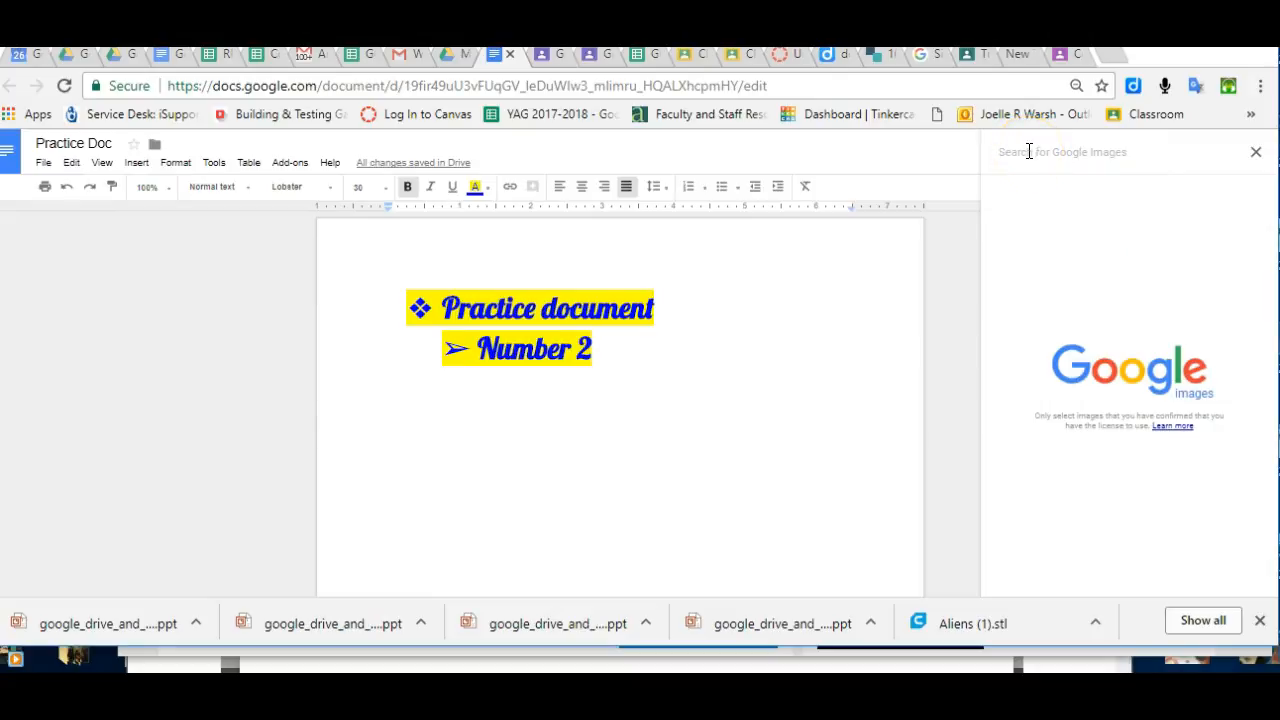
pyautogui.write('Cleveland')
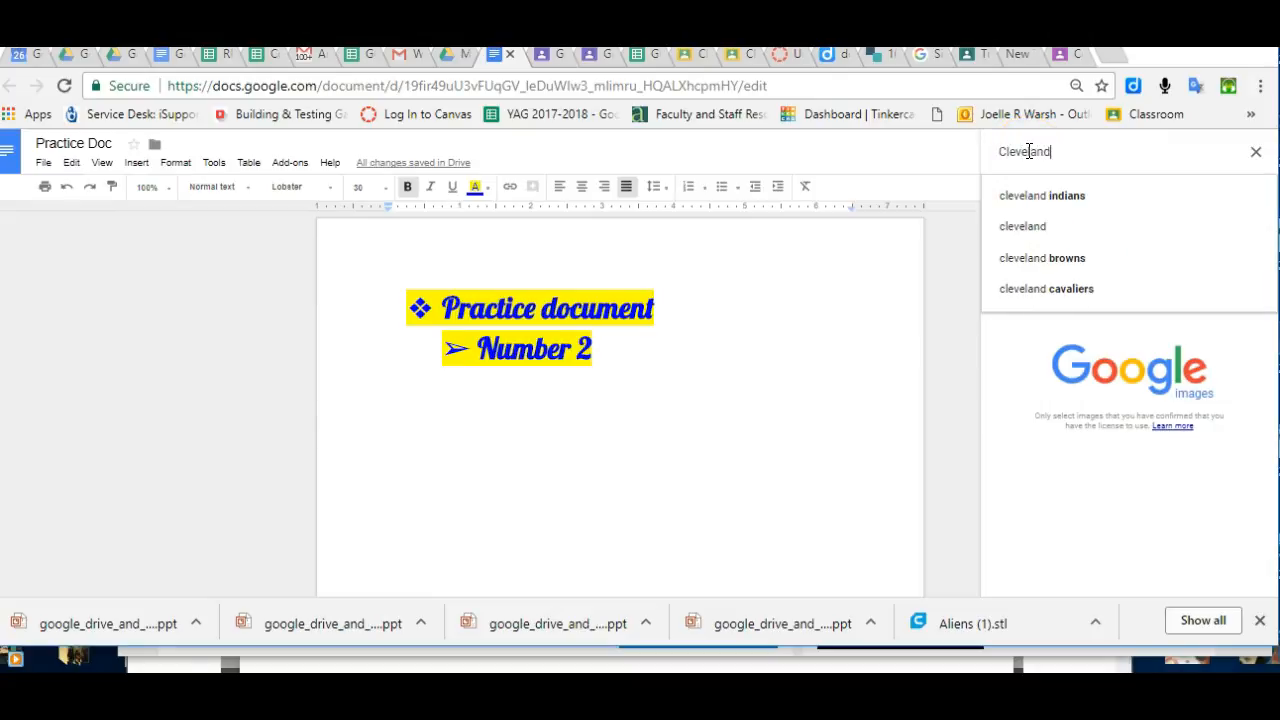
pyautogui.press('Return')
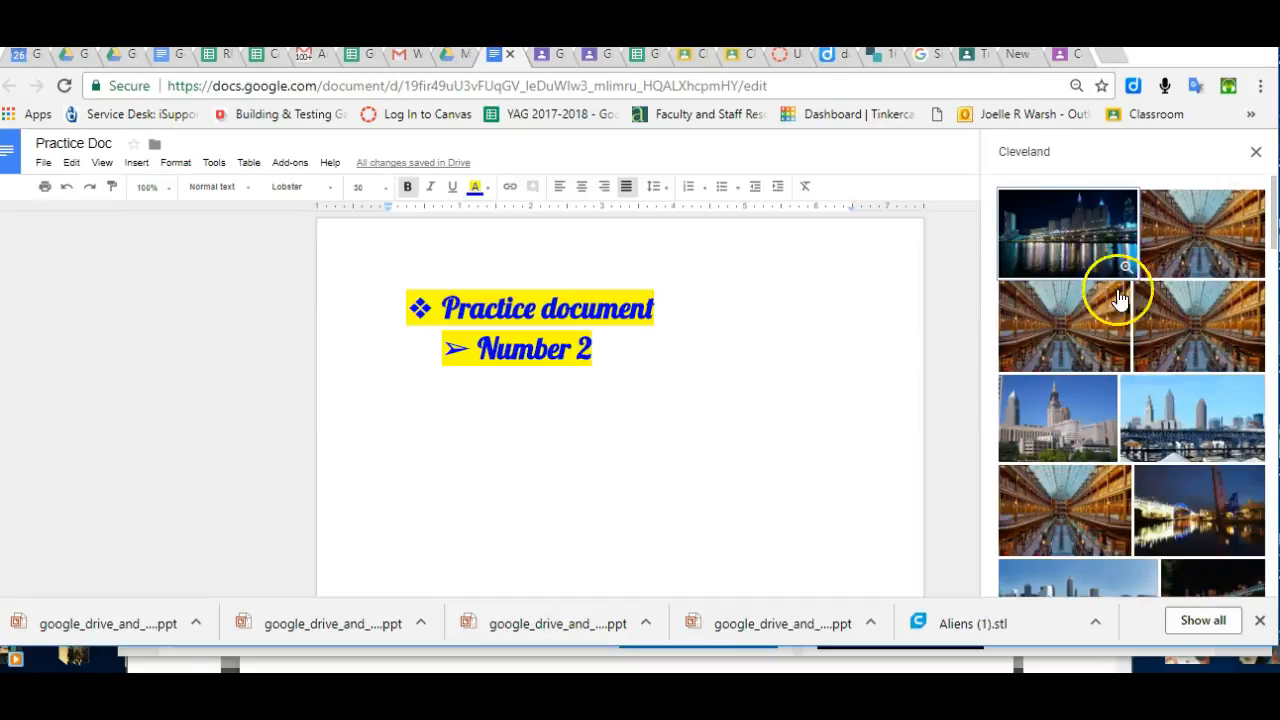
# - Insert the dusk photo of the lit city skyline beside the water from the Cleveland image results
pyautogui.scroll(-2, 1134, 325)
pyautogui.scroll(-10, 1134, 330)
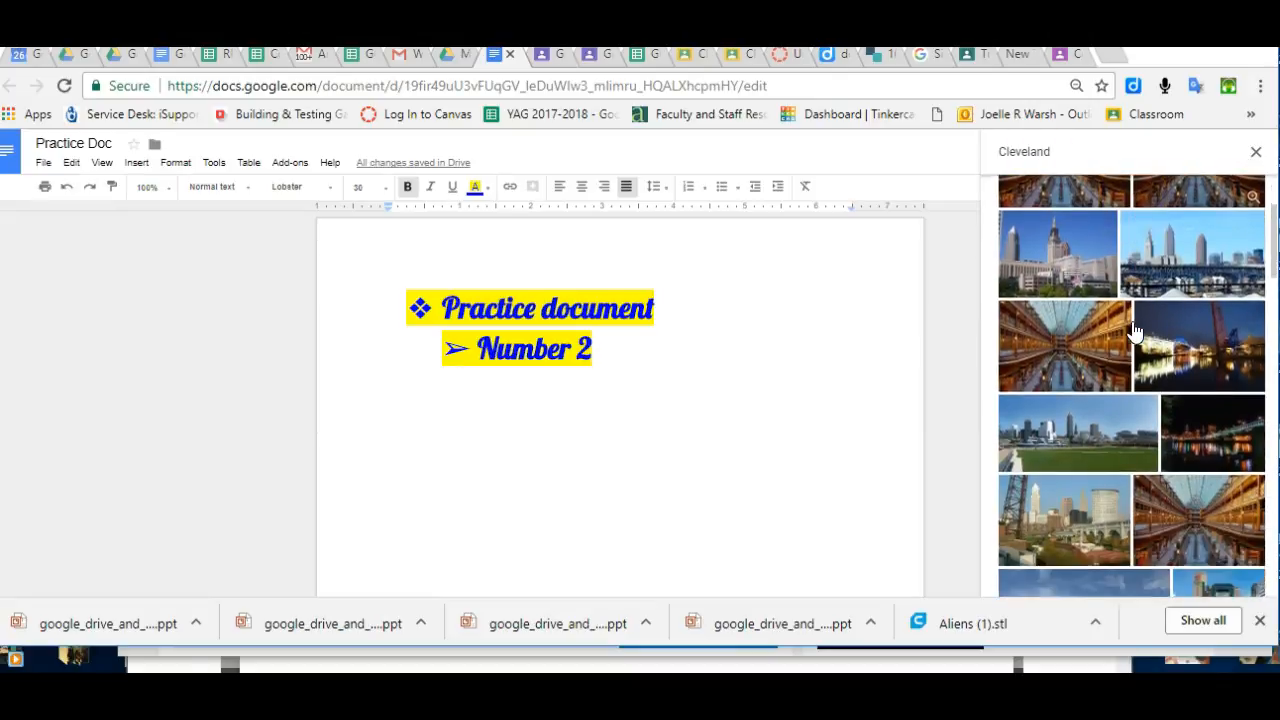
pyautogui.scroll(-10, 1134, 330)
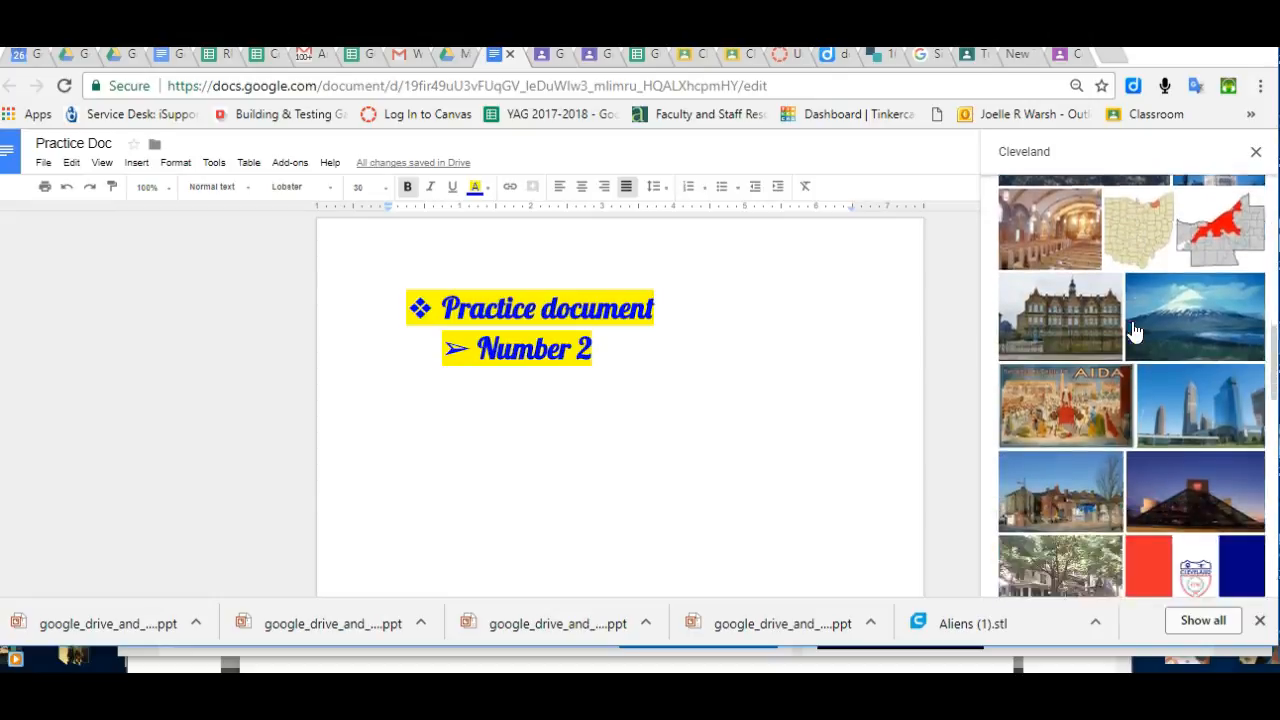
pyautogui.scroll(-10, 1134, 330)
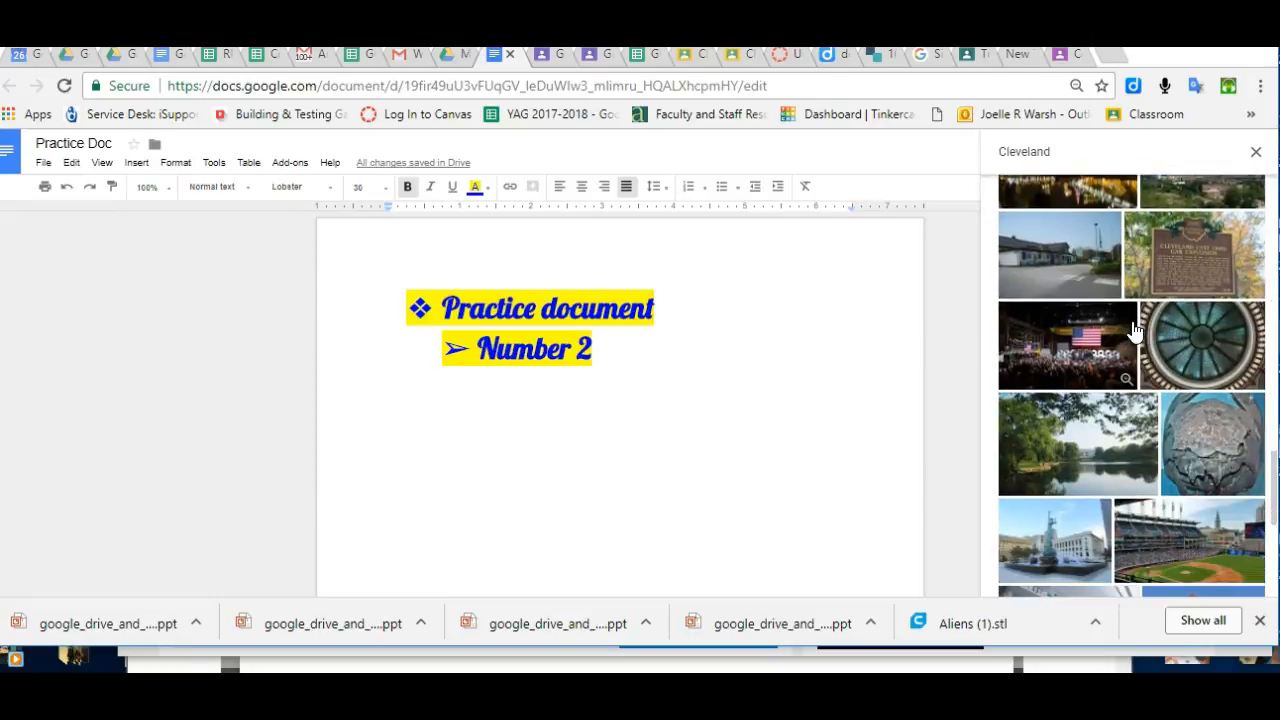
pyautogui.scroll(-10, 1134, 330)
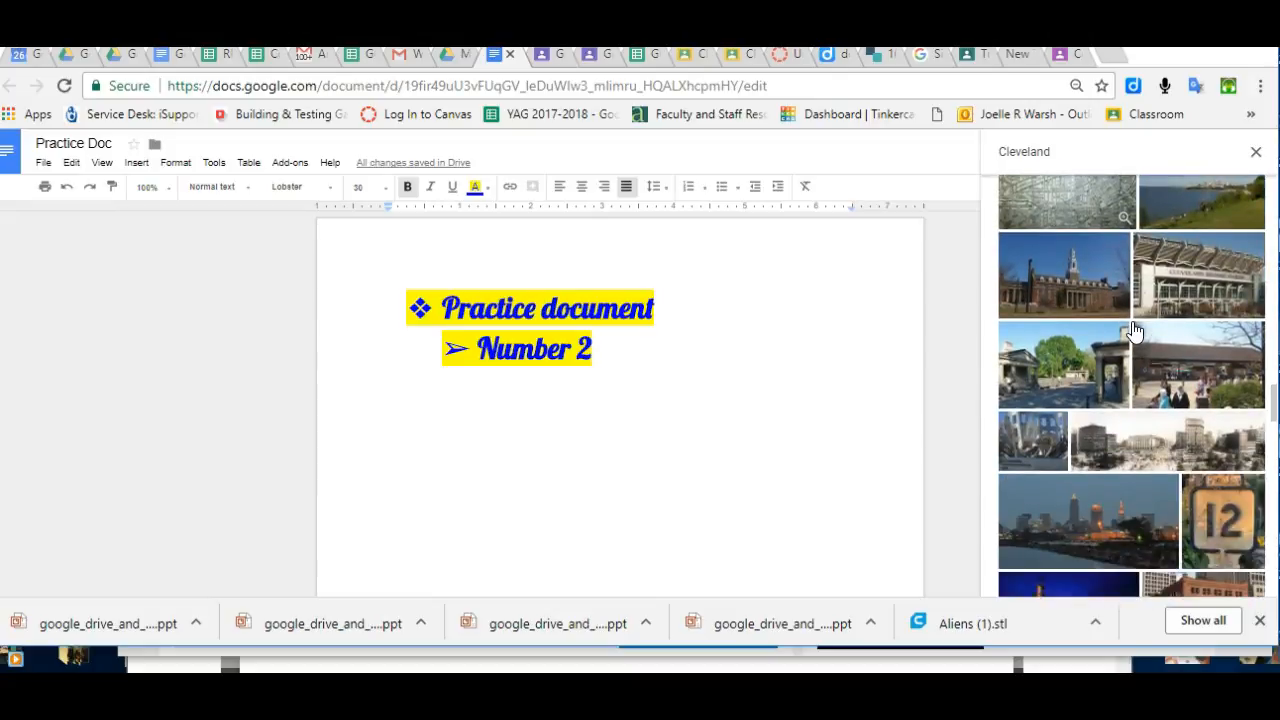
pyautogui.click(1095, 519)
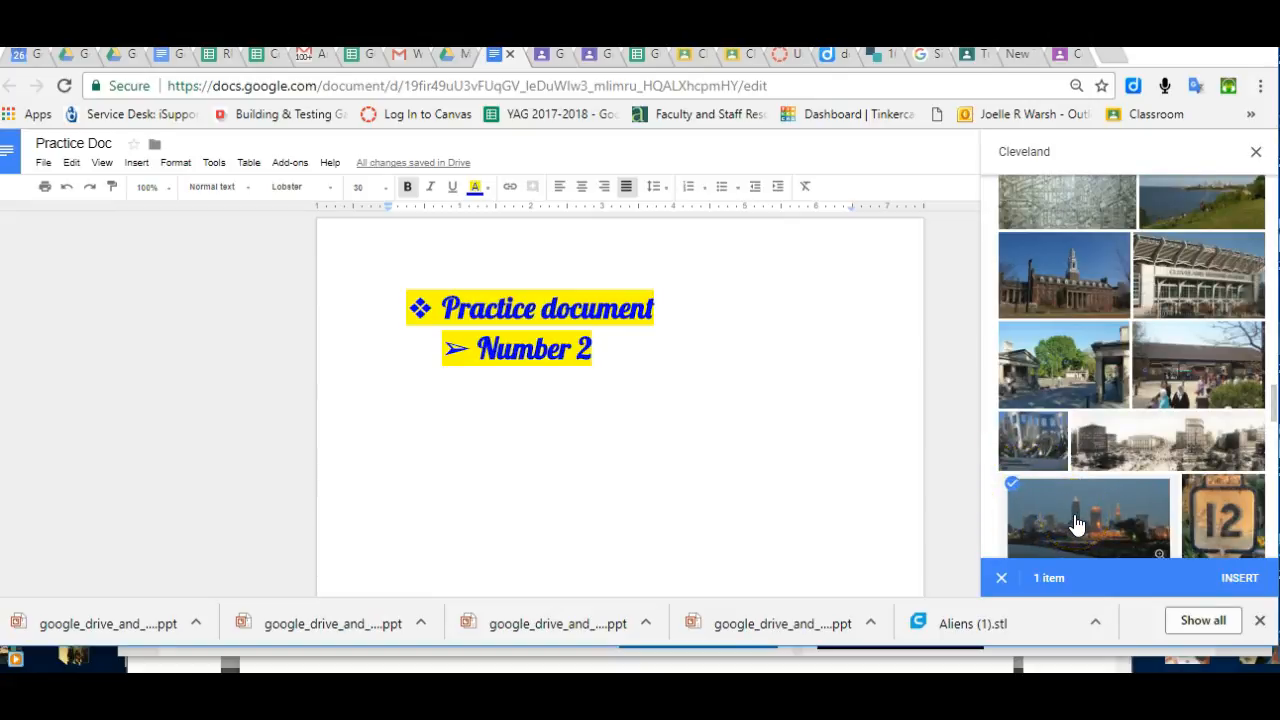
pyautogui.click(1240, 579)
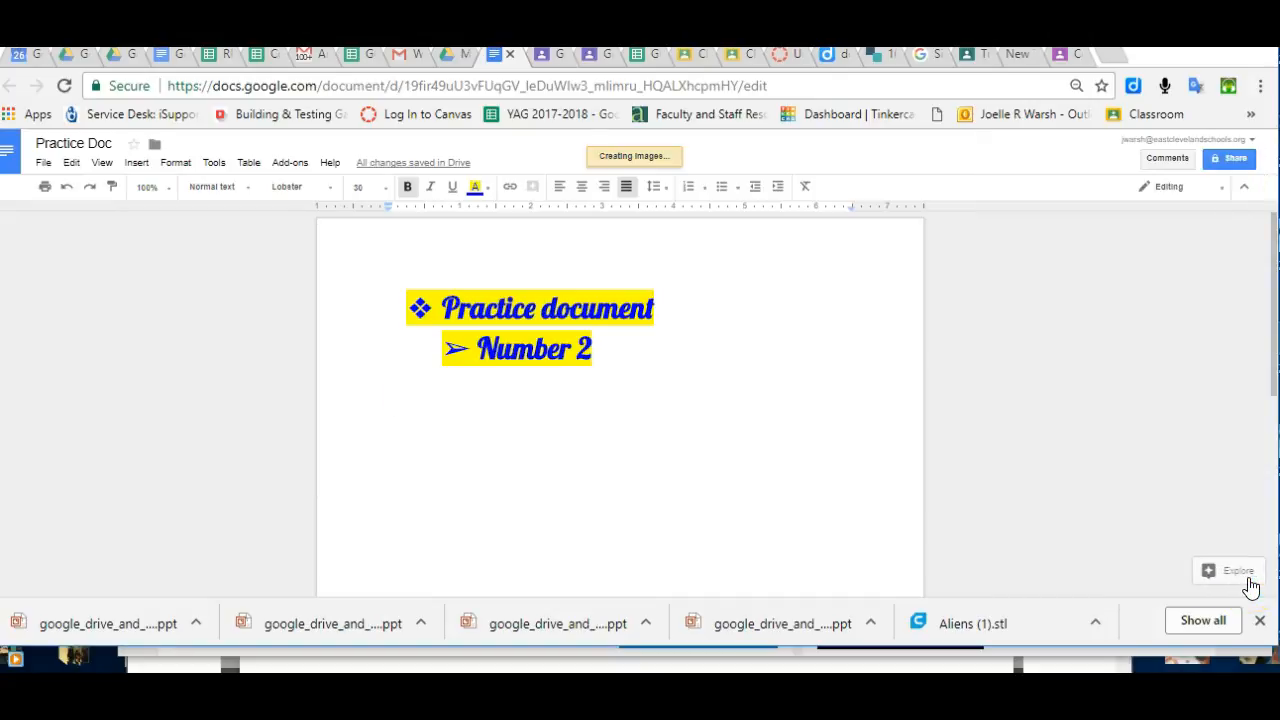